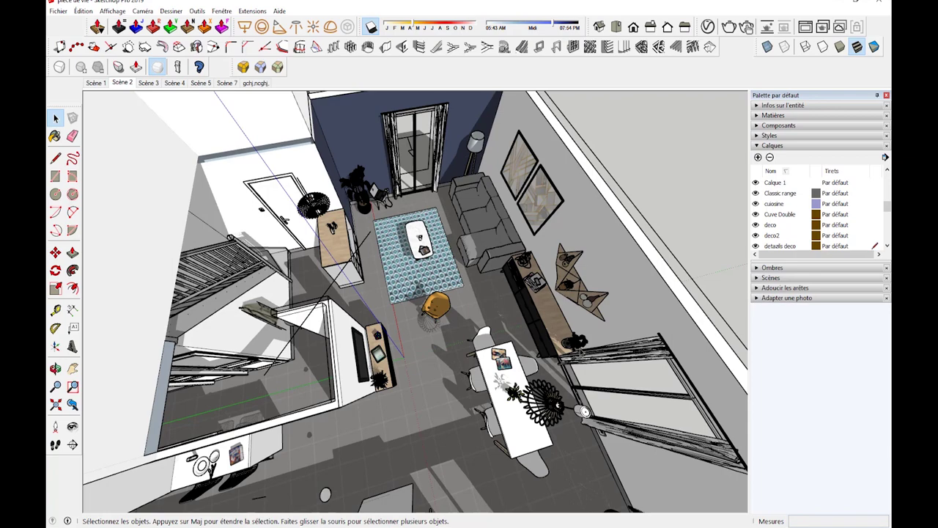
Orbit the living-room model to view it from another side, then bring up Chrome's Google Images results.
{"action": "mouse_move", "coordinate": [511, 317]}
{"action": "middle_mouse_down"}
{"action": "mouse_move", "coordinate": [530, 332]}
{"action": "mouse_move", "coordinate": [439, 327]}
{"action": "middle_mouse_up"}
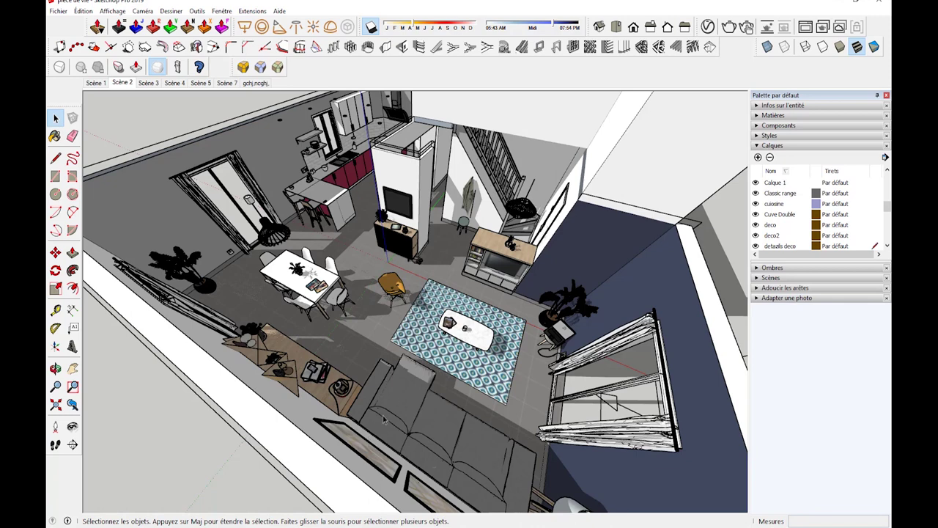
{"action": "left_click", "coordinate": [315, 525]}
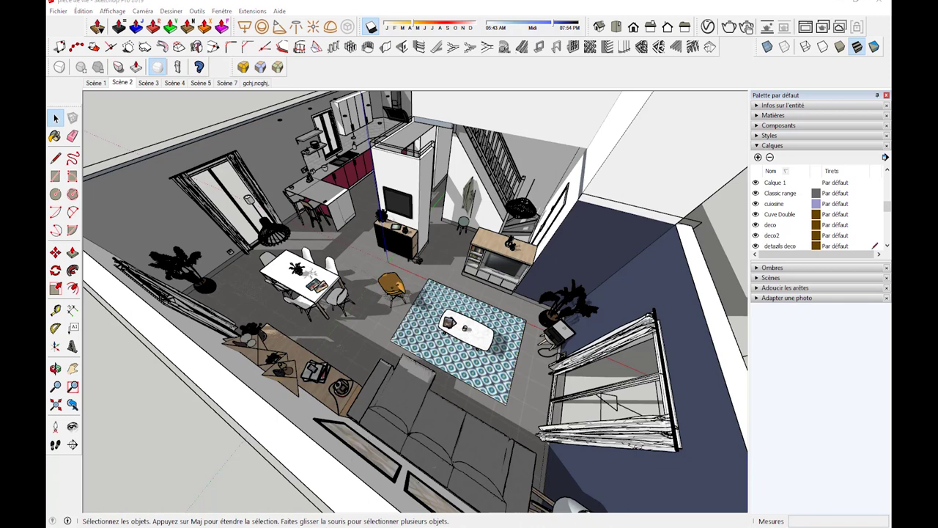
{"action": "left_click", "coordinate": [358, 494]}
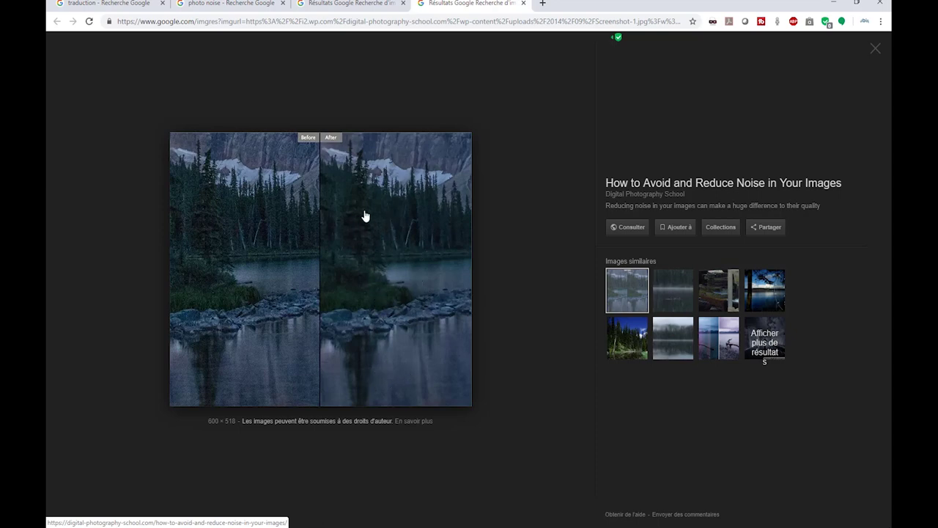
Preview the Sharpening and Noise Reduction example in the 'photo noise' image results.
{"action": "key", "text": "ctrl+shift+Tab"}
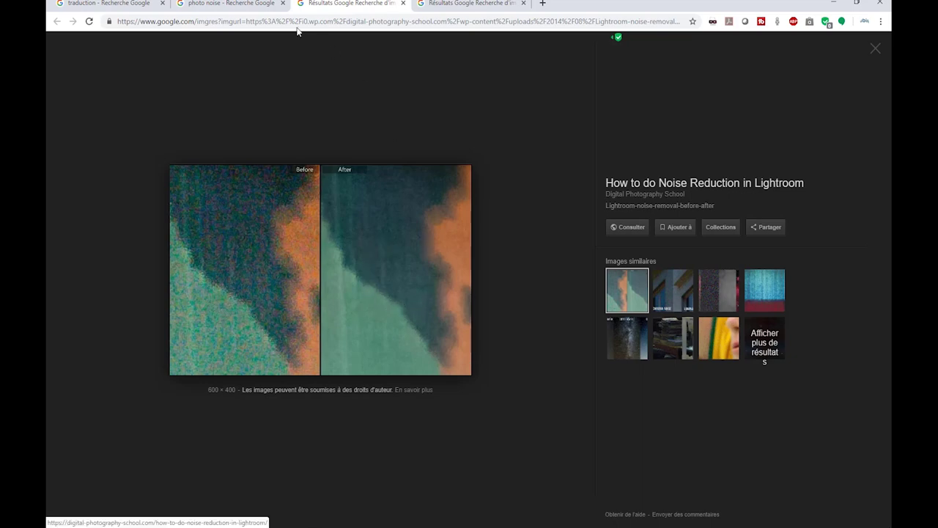
{"action": "left_click", "coordinate": [227, 6]}
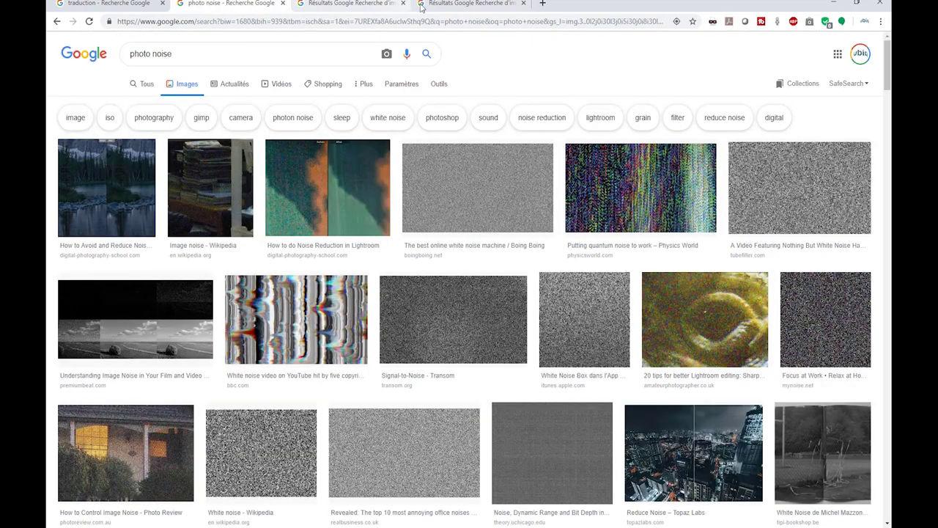
{"action": "scroll", "coordinate": [299, 320], "scroll_direction": "down", "scroll_amount": 1}
{"action": "scroll", "coordinate": [301, 325], "scroll_direction": "down", "scroll_amount": 3}
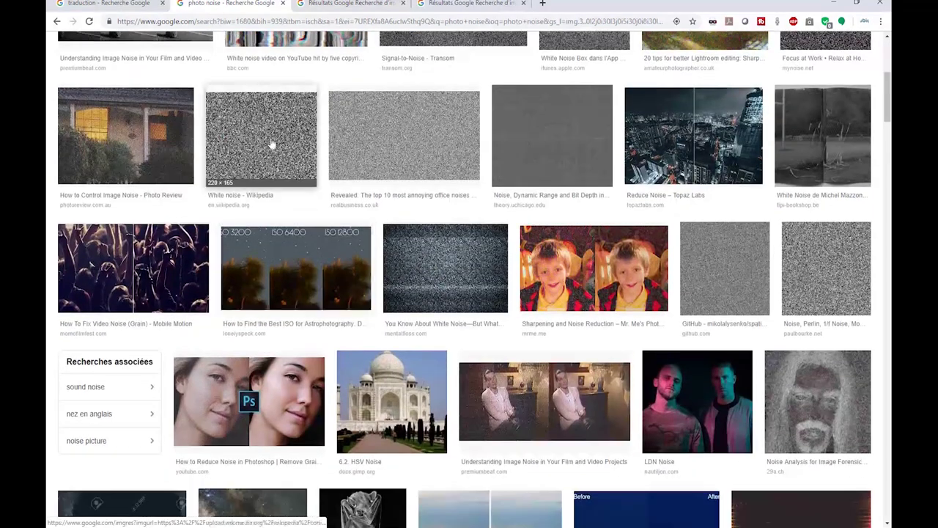
{"action": "left_click", "coordinate": [564, 265]}
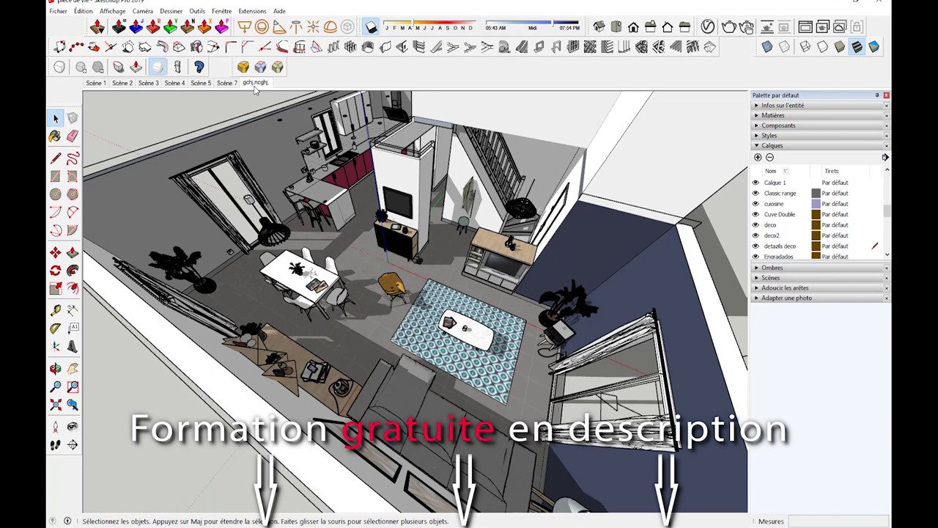
Select the last scene tab to show the eye-level lounge view toward the kitchen.
{"action": "left_click", "coordinate": [255, 84]}
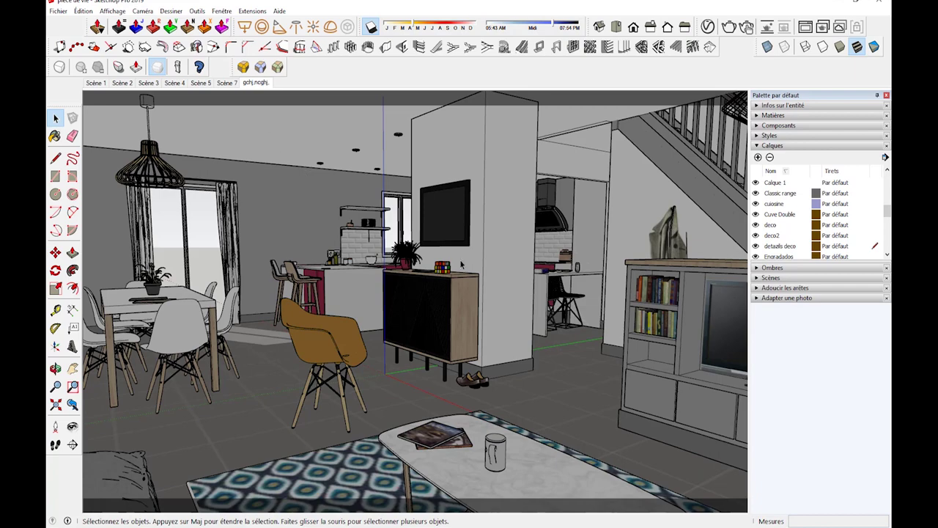
Open the V-Ray Frame Buffer, shift it slightly right, and show the RGB color channel.
{"action": "left_click", "coordinate": [804, 28]}
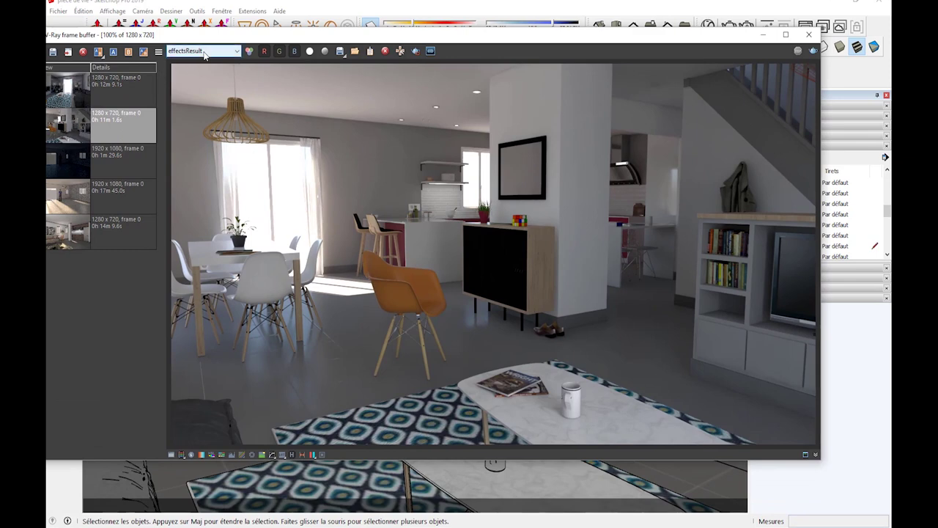
{"action": "left_click_drag", "start_coordinate": [201, 38], "coordinate": [258, 36]}
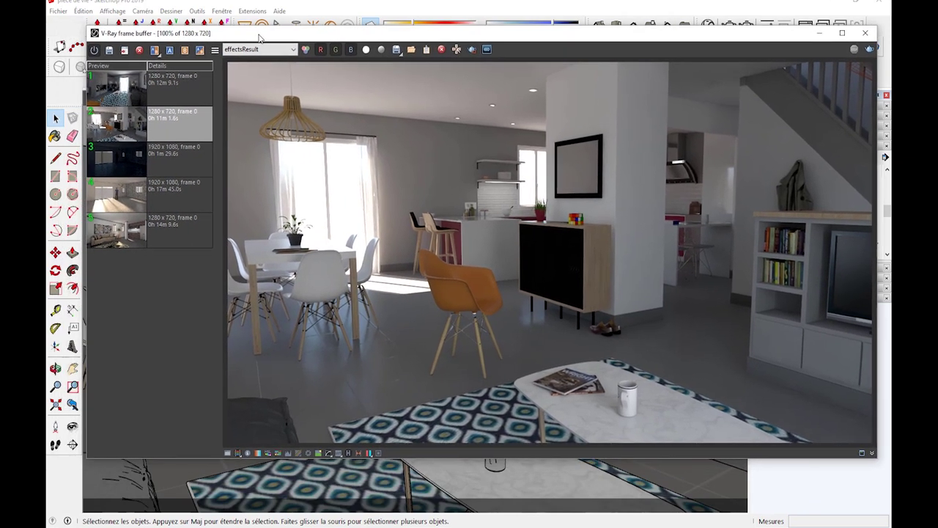
{"action": "left_click", "coordinate": [251, 52]}
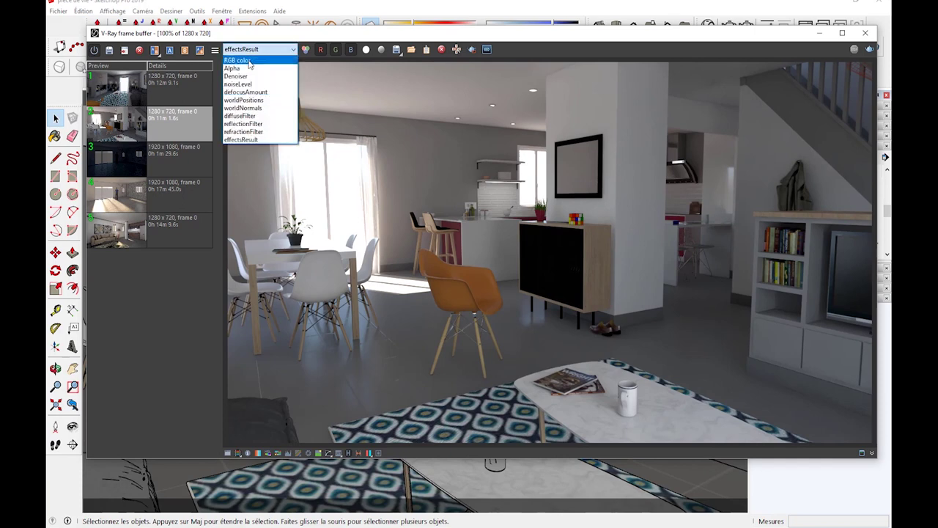
{"action": "left_click", "coordinate": [247, 59]}
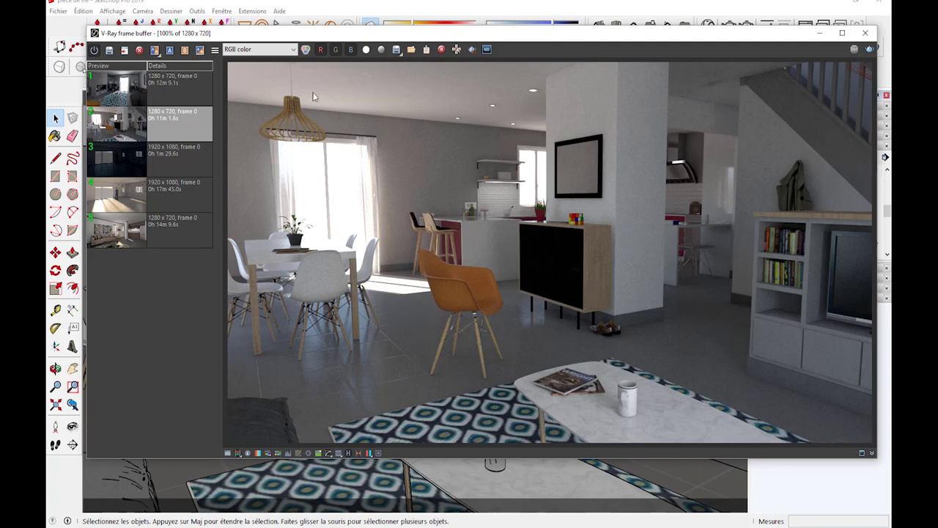
Compare the effectsResult and RGB color channels, then close the frame buffer on effectsResult.
{"action": "left_click", "coordinate": [258, 53]}
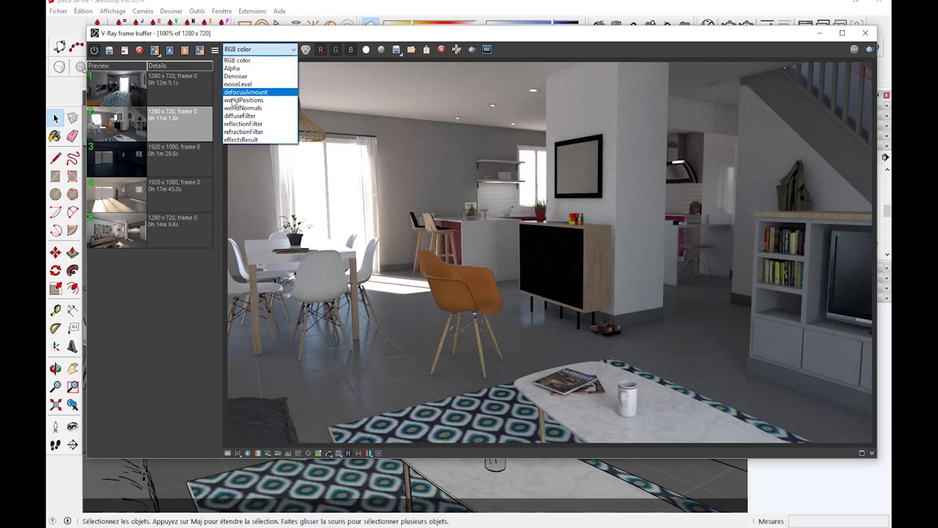
{"action": "left_click", "coordinate": [253, 138]}
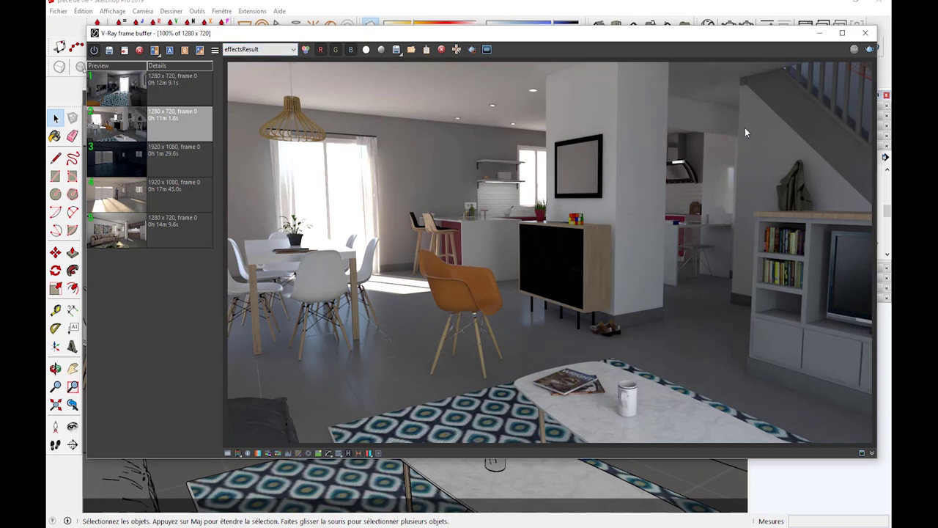
{"action": "left_click", "coordinate": [255, 50]}
{"action": "left_click", "coordinate": [249, 60]}
{"action": "left_click", "coordinate": [255, 50]}
{"action": "left_click", "coordinate": [258, 139]}
{"action": "left_click", "coordinate": [260, 49]}
{"action": "left_click", "coordinate": [254, 141]}
{"action": "left_click", "coordinate": [261, 49]}
{"action": "left_click", "coordinate": [256, 61]}
{"action": "left_click", "coordinate": [260, 50]}
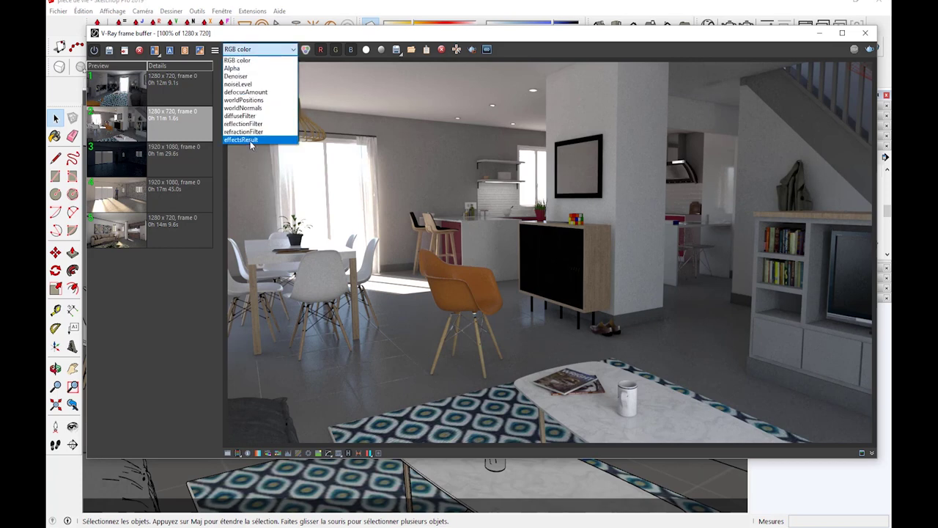
{"action": "left_click", "coordinate": [250, 141]}
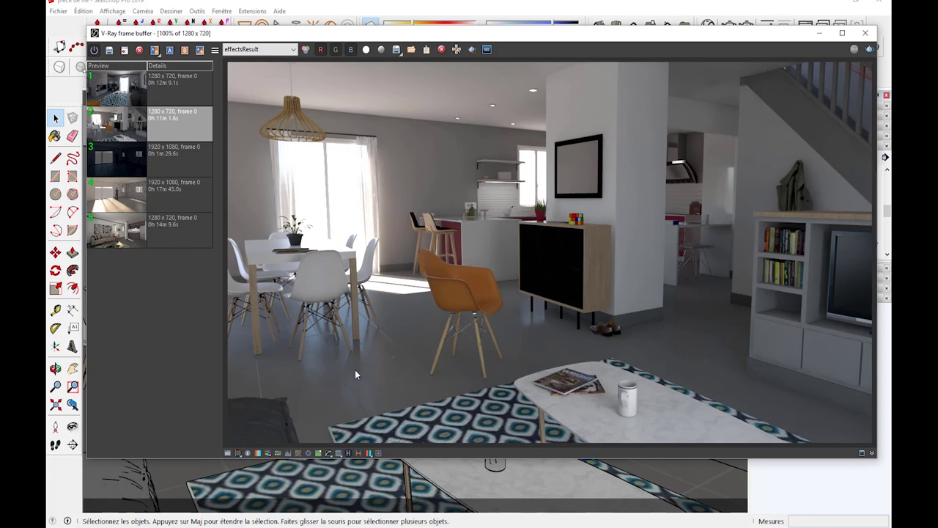
{"action": "left_click", "coordinate": [820, 33]}
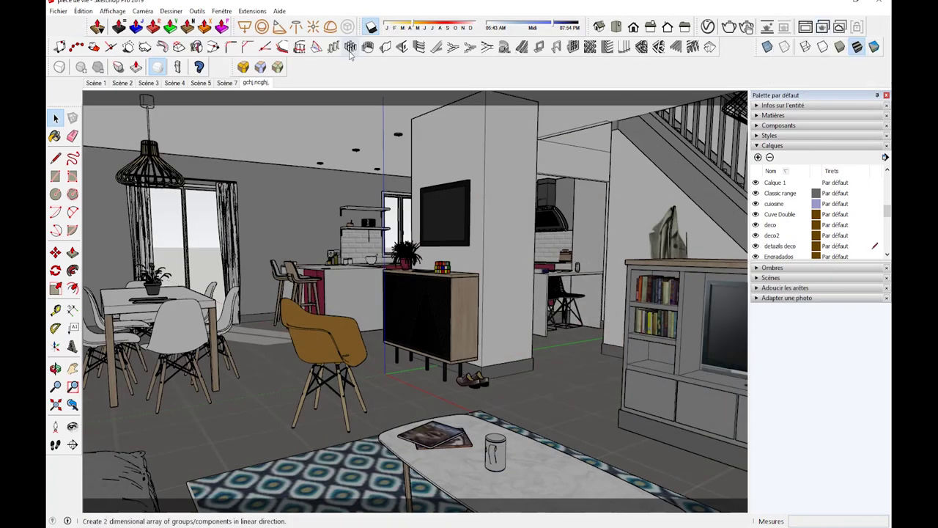
Open the V-Ray Asset Editor's render settings and toggle denoising off and back on.
{"action": "left_click", "coordinate": [708, 27]}
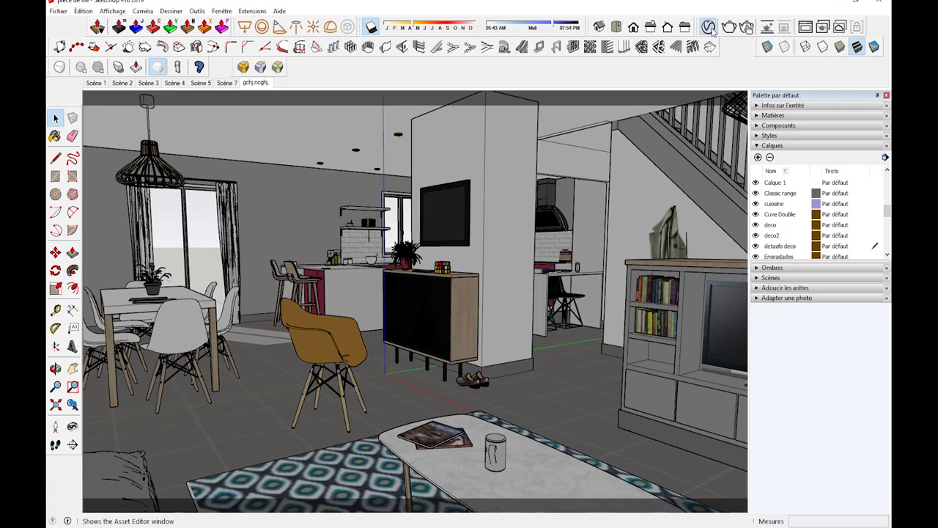
{"action": "left_click_drag", "start_coordinate": [527, 76], "coordinate": [629, 50]}
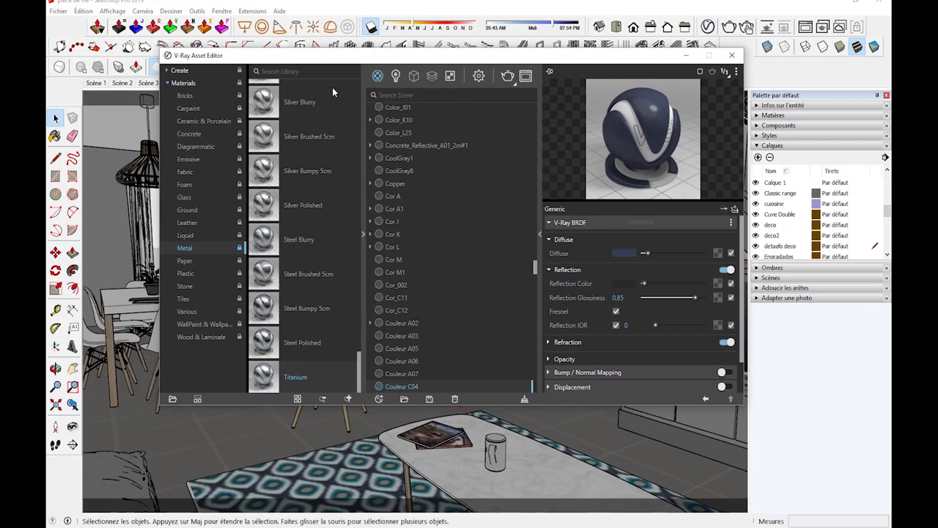
{"action": "left_click", "coordinate": [363, 235]}
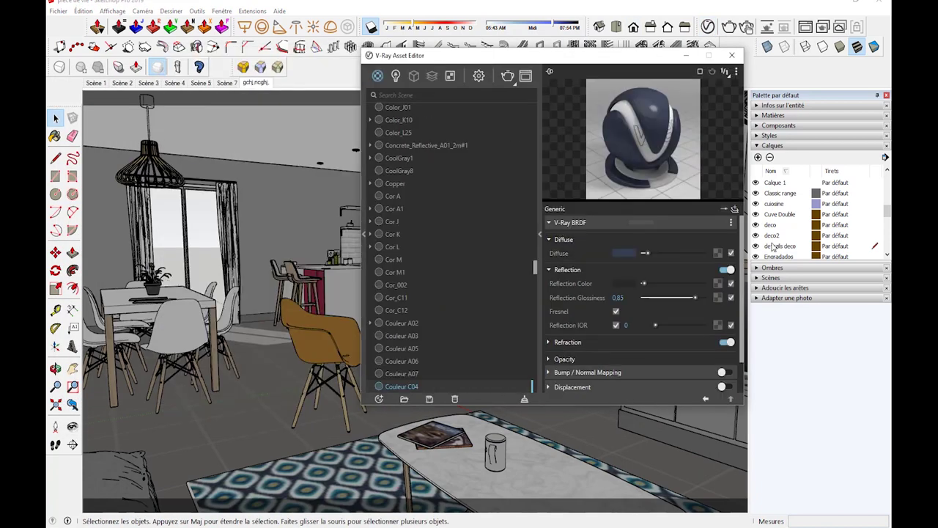
{"action": "left_click", "coordinate": [540, 235]}
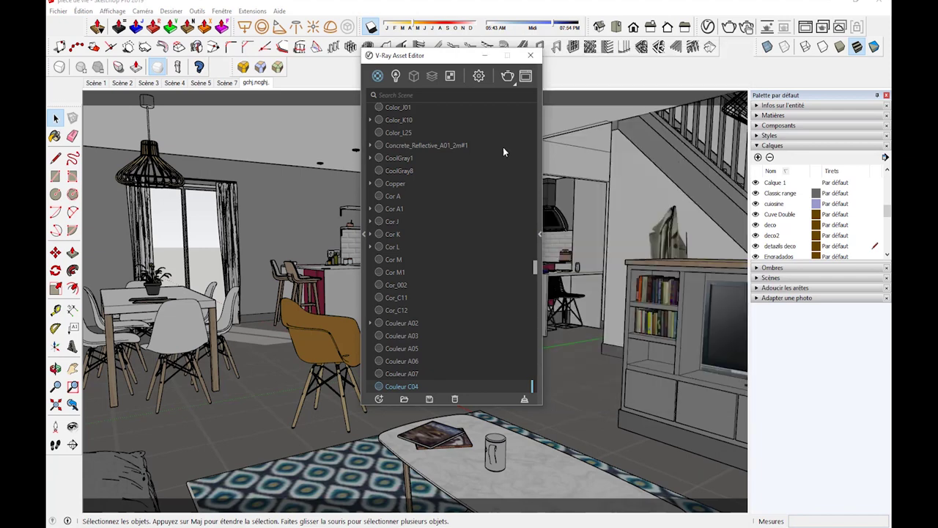
{"action": "left_click", "coordinate": [479, 76]}
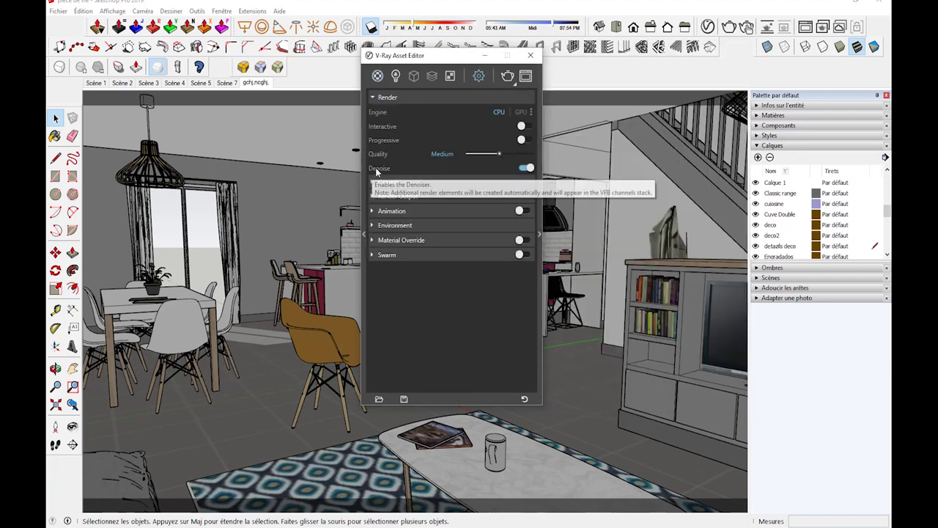
{"action": "left_click", "coordinate": [524, 167]}
{"action": "left_click", "coordinate": [524, 168]}
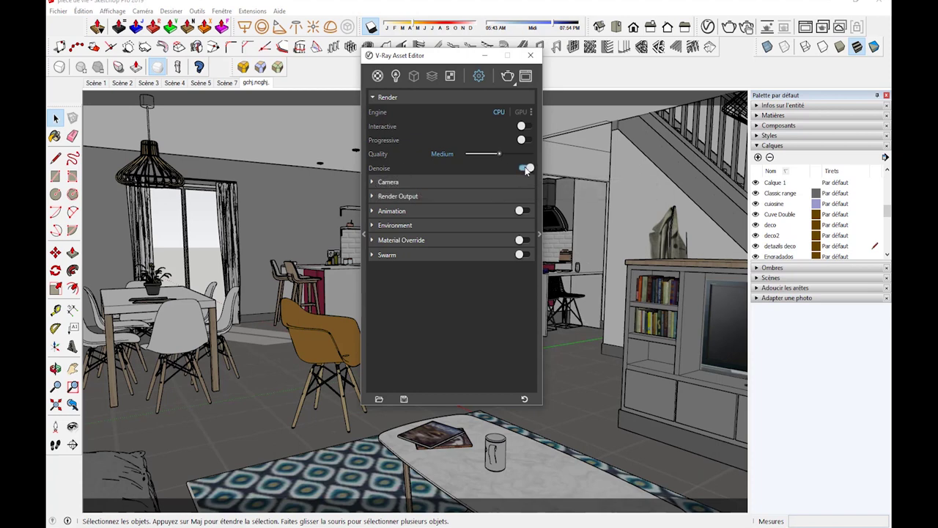
Try the Custom Denoiser preset, revert it to Default, and reopen the frame buffer.
{"action": "left_click", "coordinate": [538, 234]}
{"action": "left_click", "coordinate": [563, 284]}
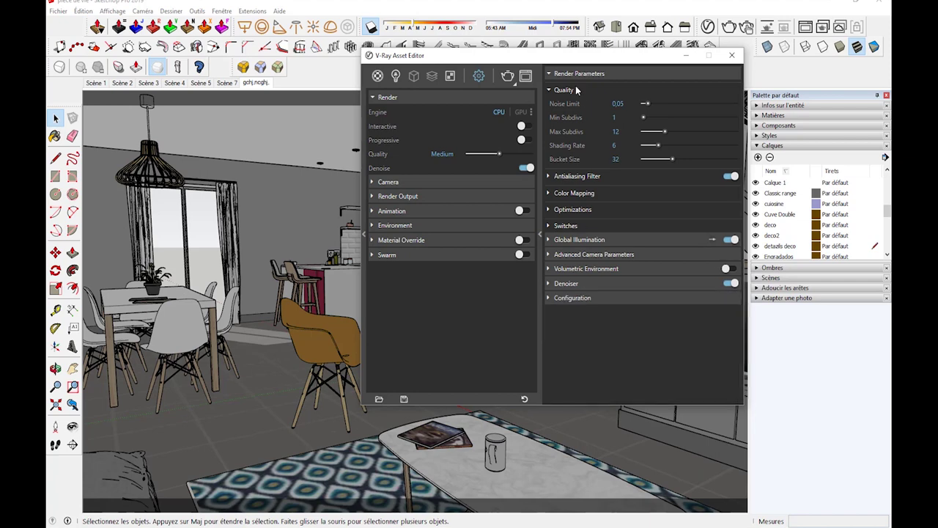
{"action": "scroll", "coordinate": [570, 79], "scroll_direction": "down", "scroll_amount": 3}
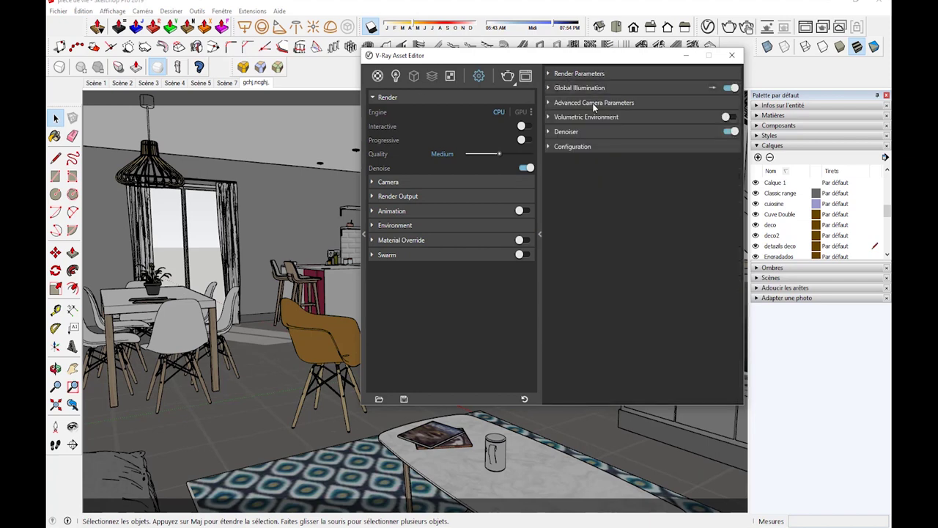
{"action": "left_click", "coordinate": [565, 133]}
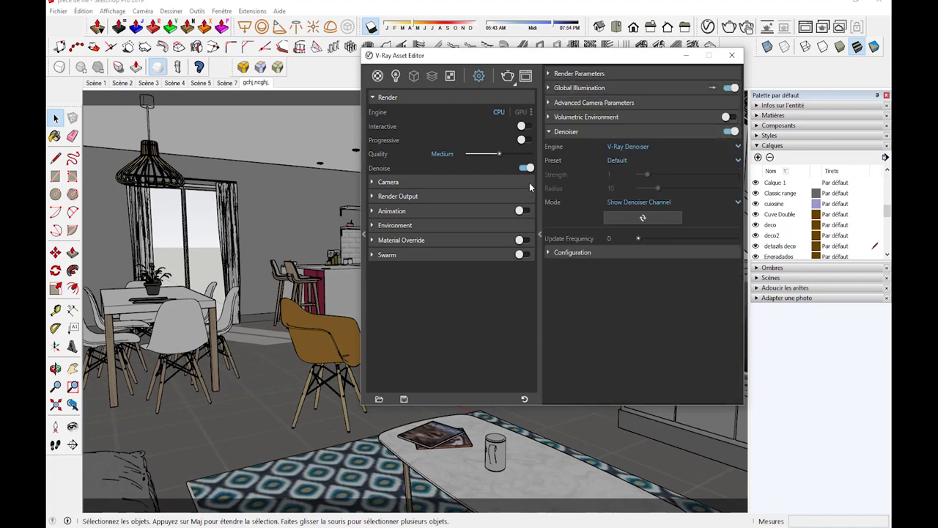
{"action": "left_click", "coordinate": [618, 160]}
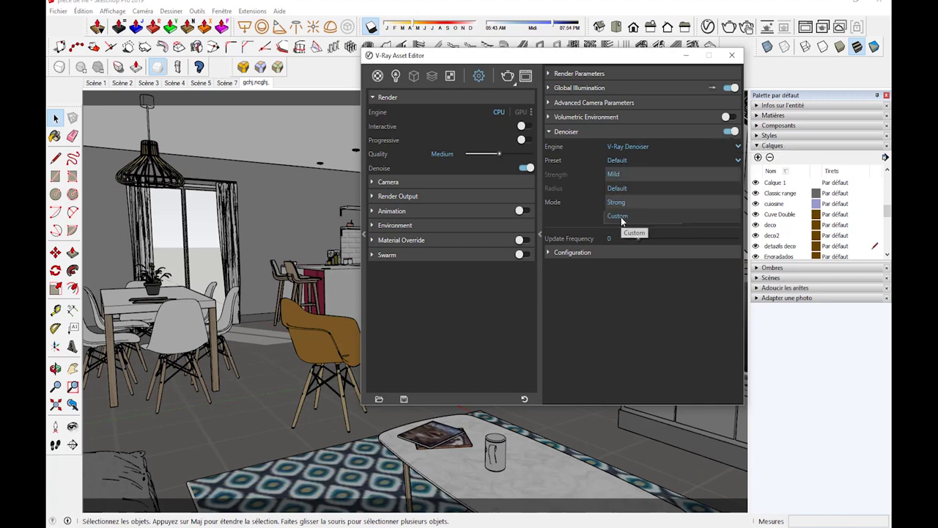
{"action": "left_click", "coordinate": [621, 216]}
{"action": "left_click", "coordinate": [631, 162]}
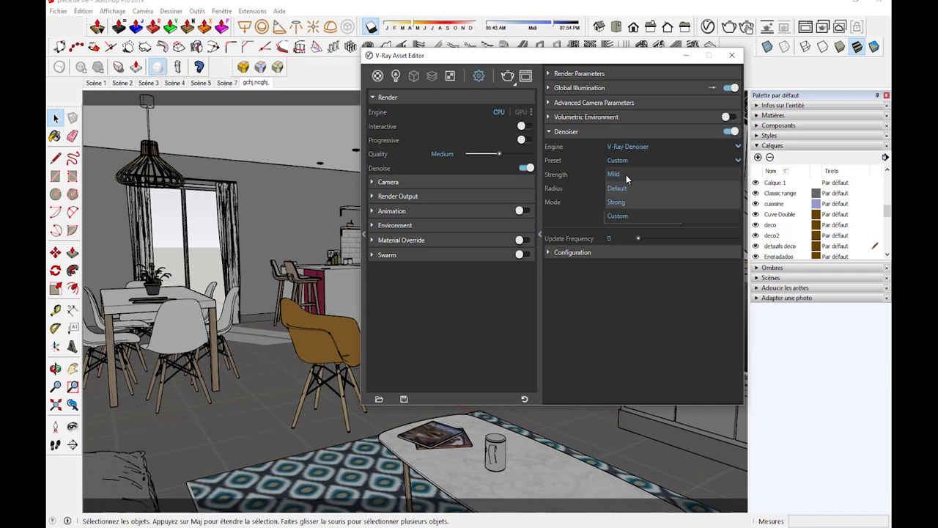
{"action": "left_click", "coordinate": [625, 186]}
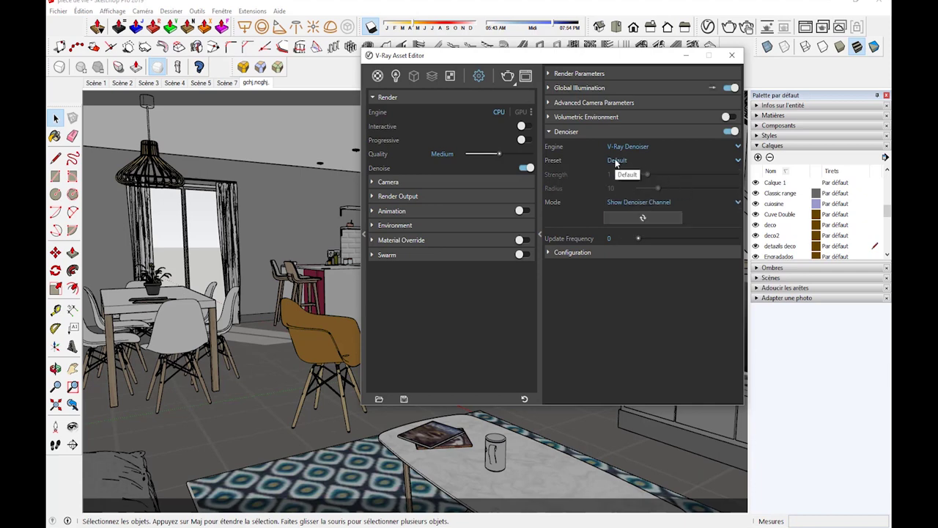
{"action": "left_click", "coordinate": [525, 75]}
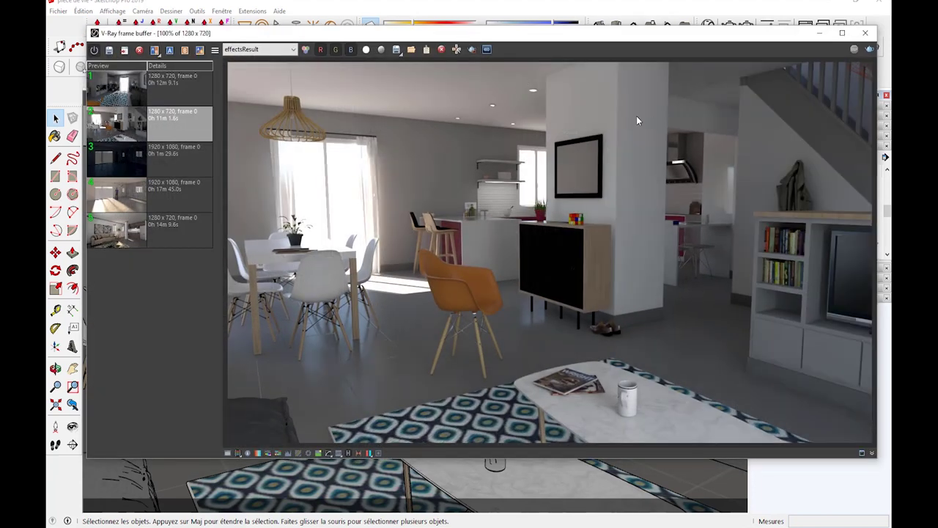
View the render's Alpha, noiseLevel and worldNormals channels in turn.
{"action": "left_click", "coordinate": [256, 51]}
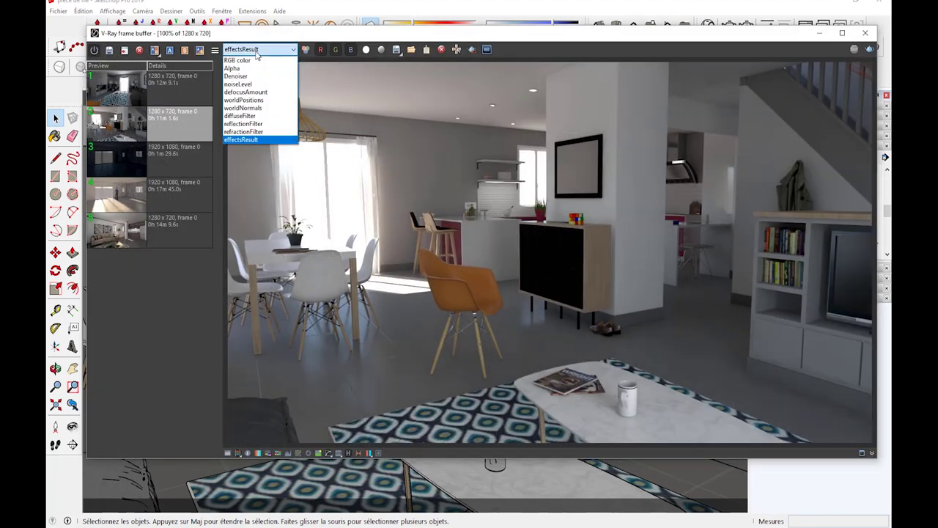
{"action": "left_click", "coordinate": [245, 50]}
{"action": "left_click", "coordinate": [245, 50]}
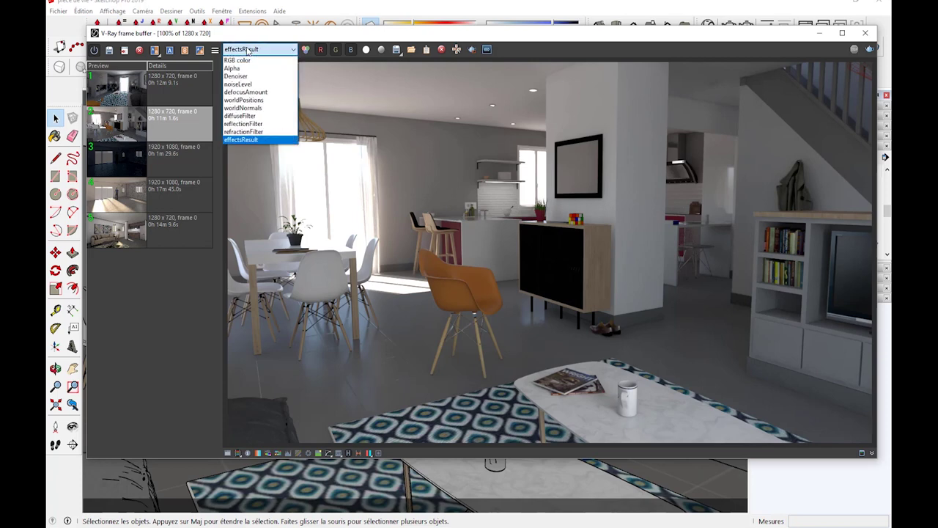
{"action": "left_click", "coordinate": [233, 68]}
{"action": "left_click", "coordinate": [247, 50]}
{"action": "left_click", "coordinate": [249, 70]}
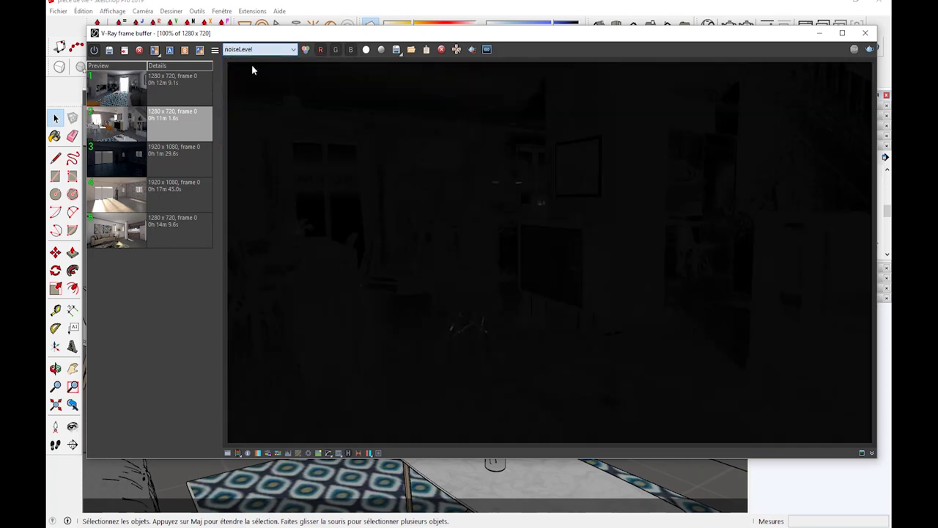
{"action": "left_click", "coordinate": [253, 50]}
{"action": "left_click", "coordinate": [249, 105]}
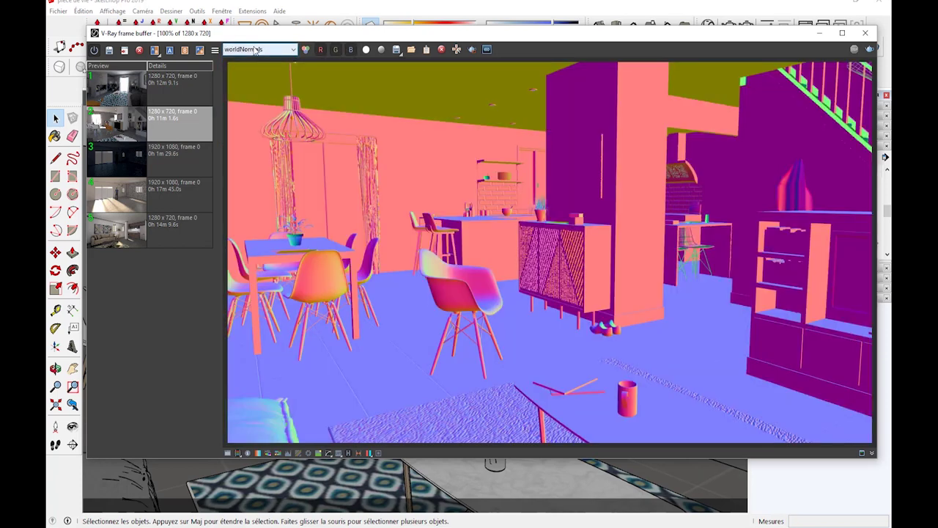
{"action": "left_click", "coordinate": [255, 50]}
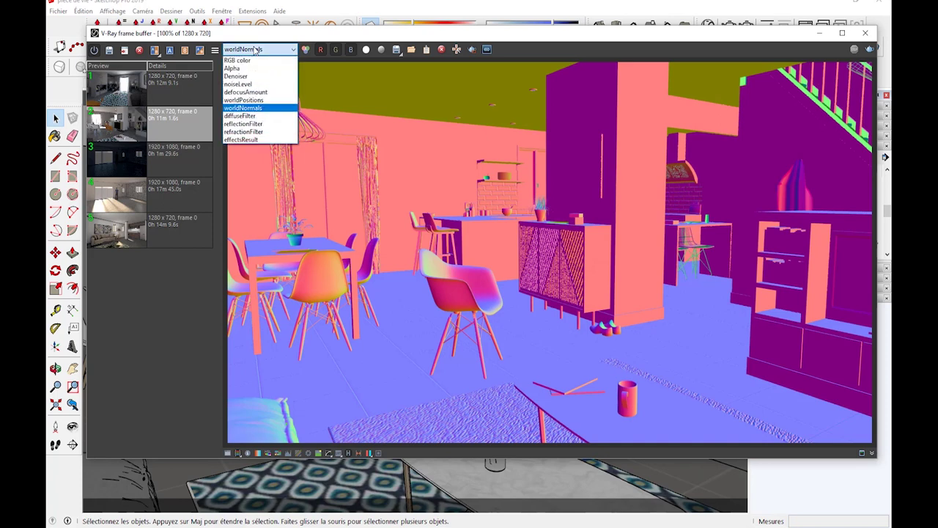
{"action": "left_click", "coordinate": [437, 132]}
Return to RGB color, check effectsResult, and switch back to the RGB color channel.
{"action": "left_click", "coordinate": [245, 51]}
{"action": "left_click", "coordinate": [246, 51]}
{"action": "left_click", "coordinate": [246, 51]}
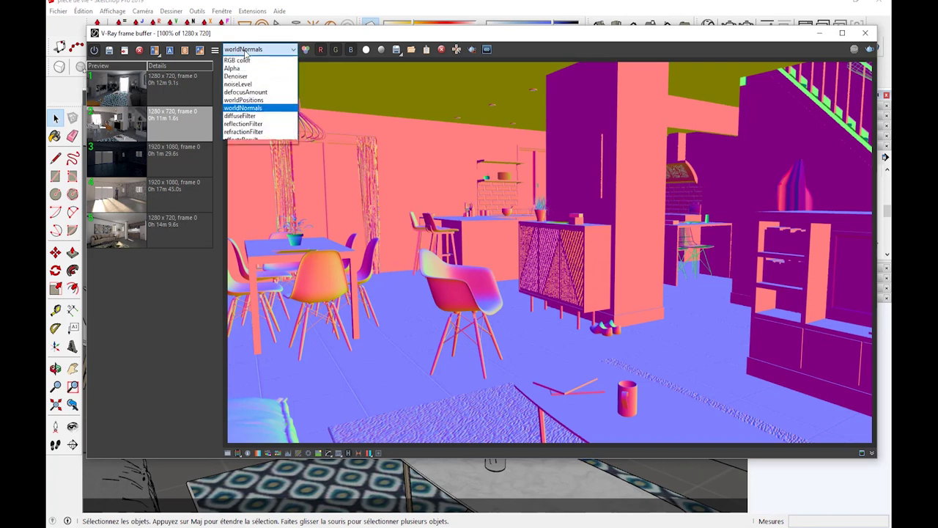
{"action": "left_click", "coordinate": [246, 62]}
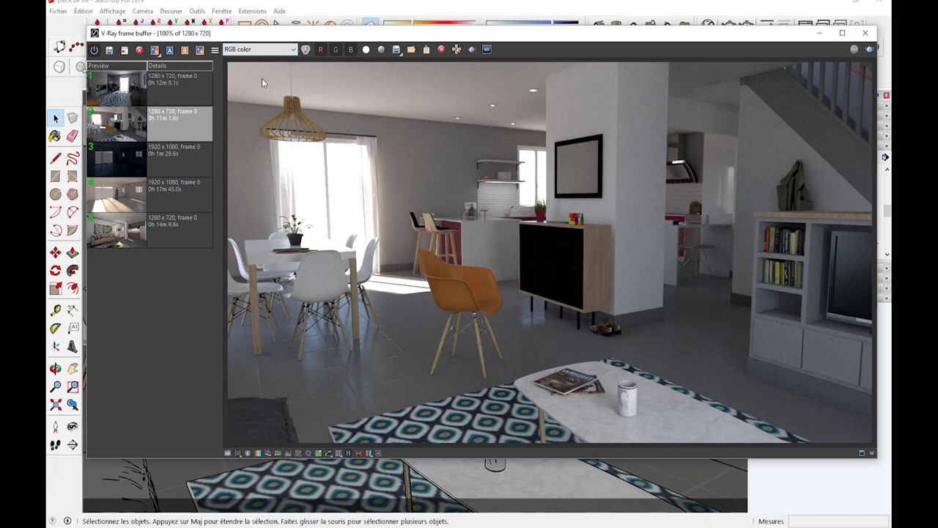
{"action": "left_click", "coordinate": [257, 49]}
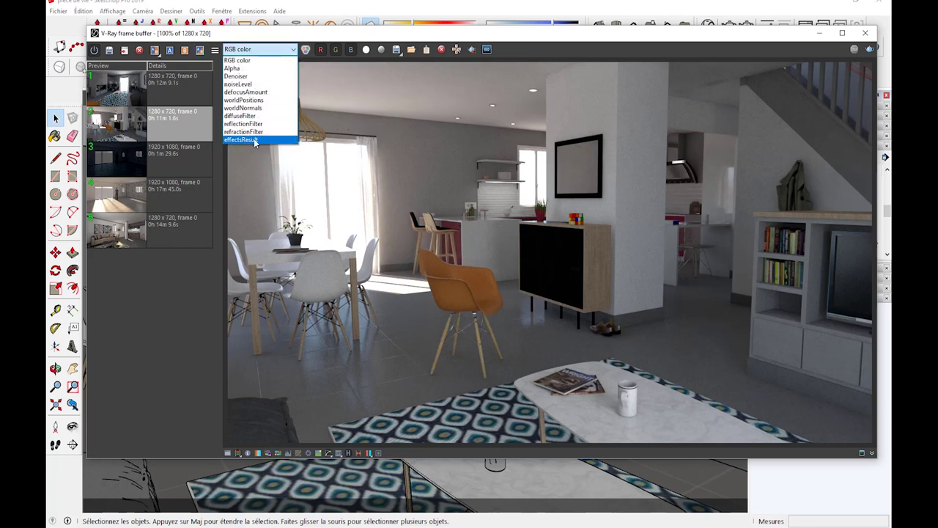
{"action": "left_click", "coordinate": [253, 138]}
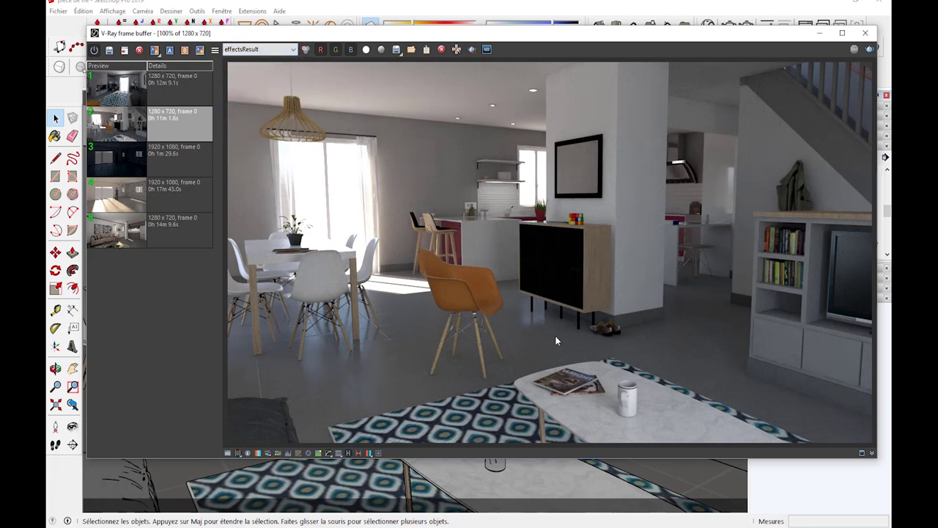
{"action": "left_click", "coordinate": [233, 51]}
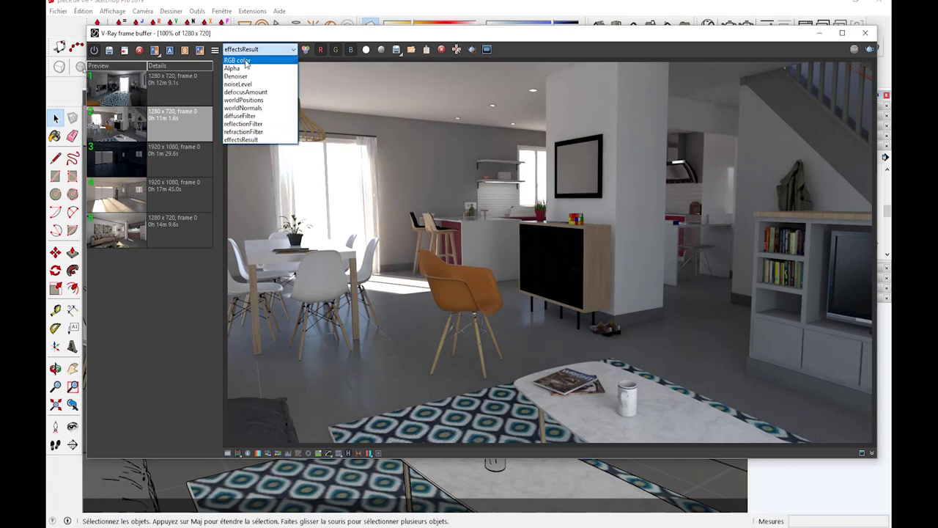
{"action": "left_click", "coordinate": [236, 62]}
Choose JPEG and the existing vue 6 file name in the channel save dialog, then view effectsResult.
{"action": "left_click", "coordinate": [397, 49]}
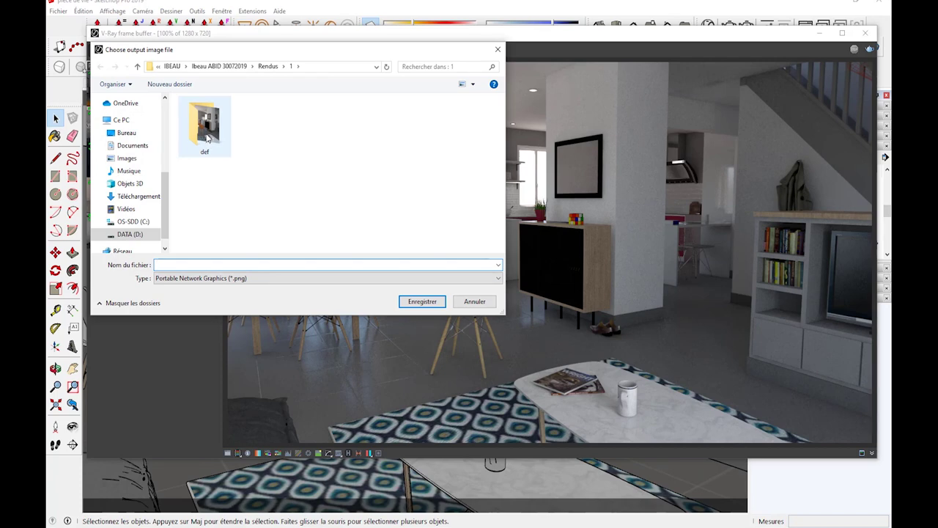
{"action": "left_click", "coordinate": [233, 279]}
{"action": "left_click", "coordinate": [220, 328]}
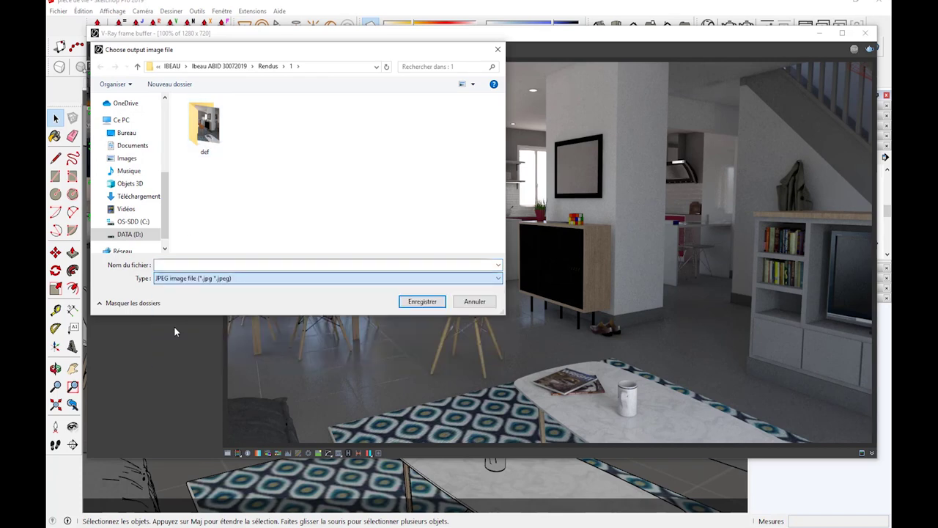
{"action": "left_click", "coordinate": [266, 134]}
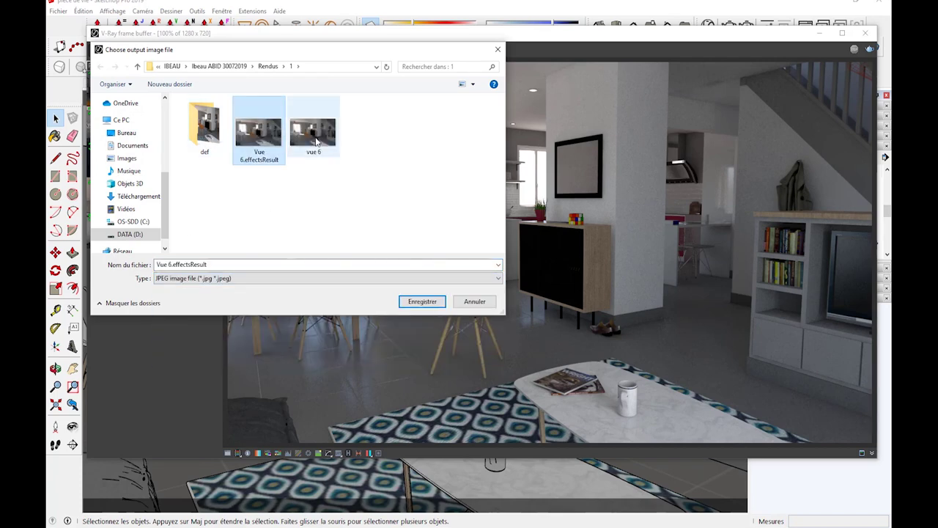
{"action": "left_click", "coordinate": [316, 141]}
{"action": "left_click", "coordinate": [472, 301]}
{"action": "left_click", "coordinate": [260, 49]}
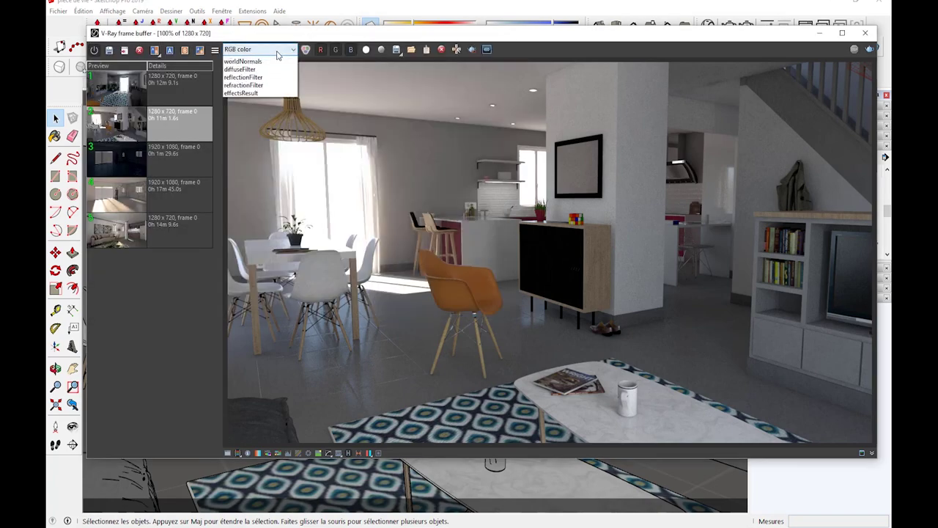
{"action": "left_click", "coordinate": [496, 251]}
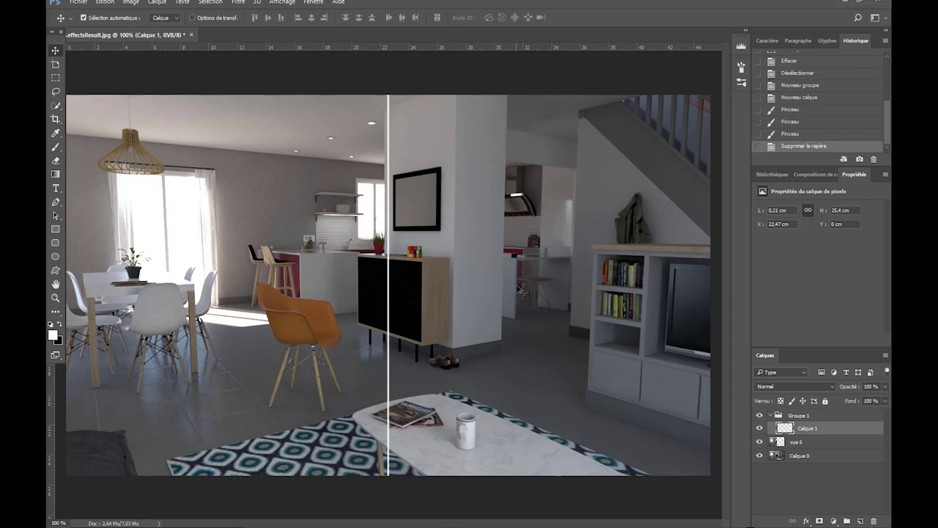
Close the Vue 6.effectsResult.jpg document in Photoshop and switch to File Explorer.
{"action": "left_click", "coordinate": [193, 34]}
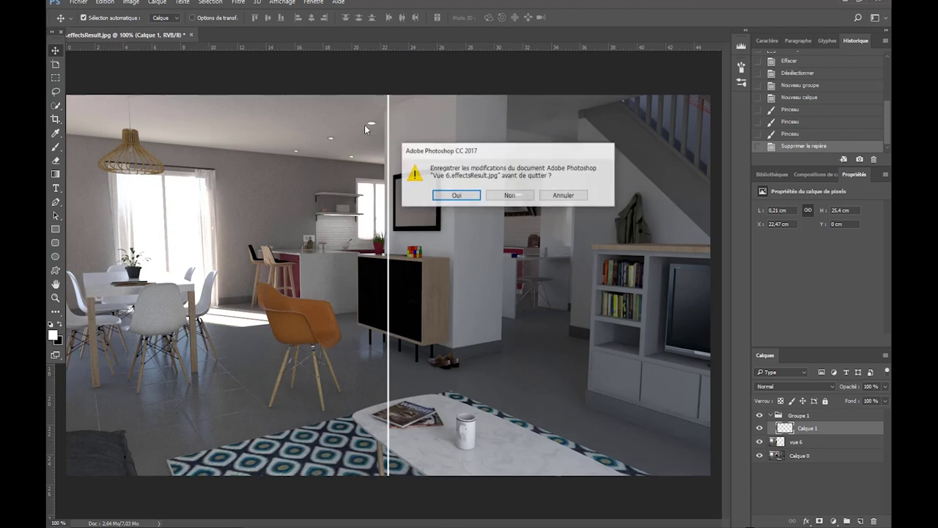
{"action": "left_click", "coordinate": [506, 195]}
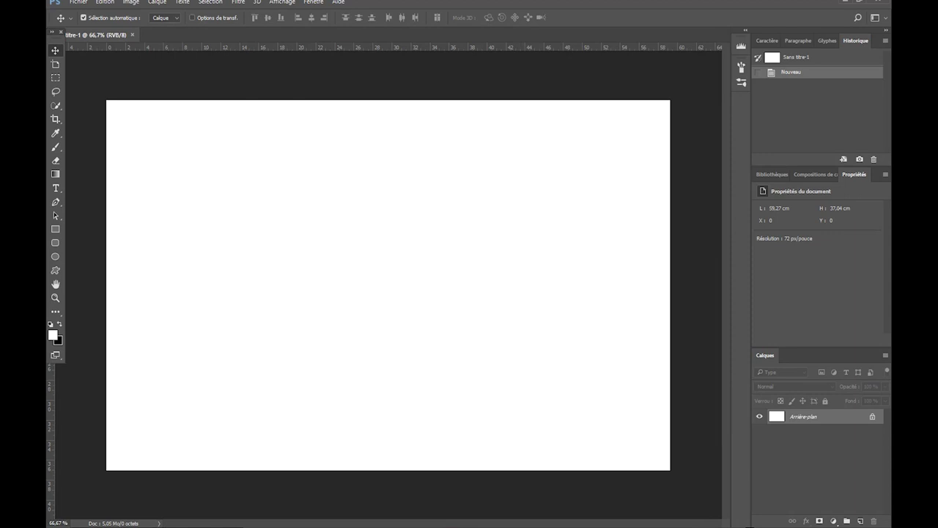
{"action": "key", "text": "alt+Tab"}
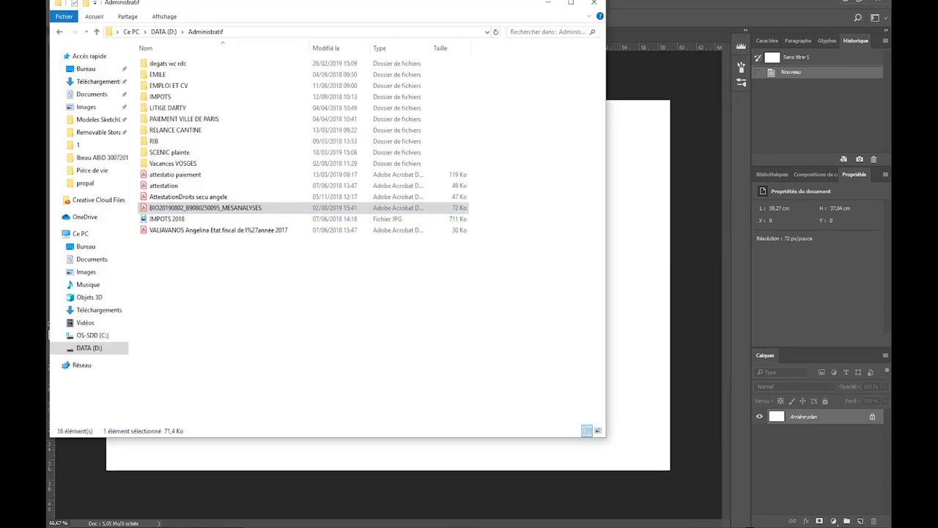
Open Vue 6.effectsResult from the Rendus\1 folder in Photoshop by dragging it from File Explorer.
{"action": "left_click", "coordinate": [593, 3]}
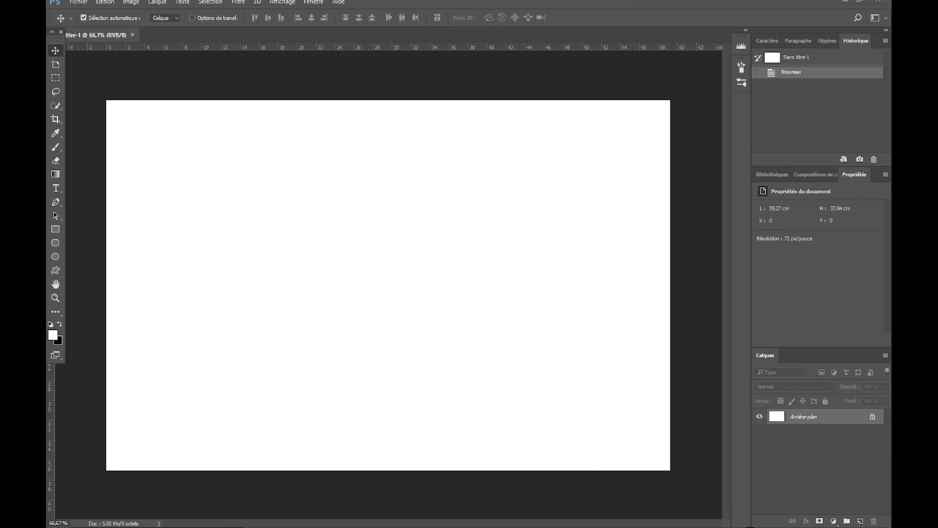
{"action": "key", "text": "super+e"}
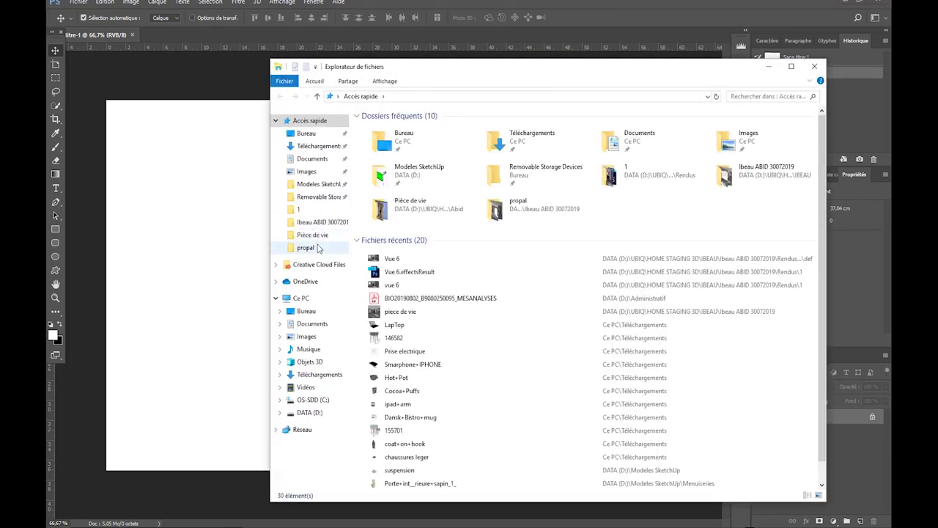
{"action": "left_click", "coordinate": [305, 247]}
{"action": "left_click", "coordinate": [316, 96]}
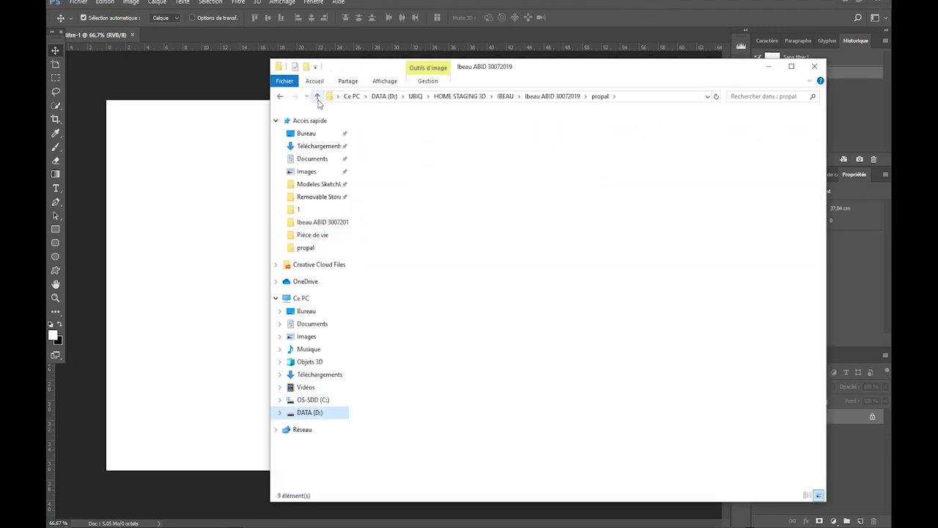
{"action": "double_click", "coordinate": [380, 150]}
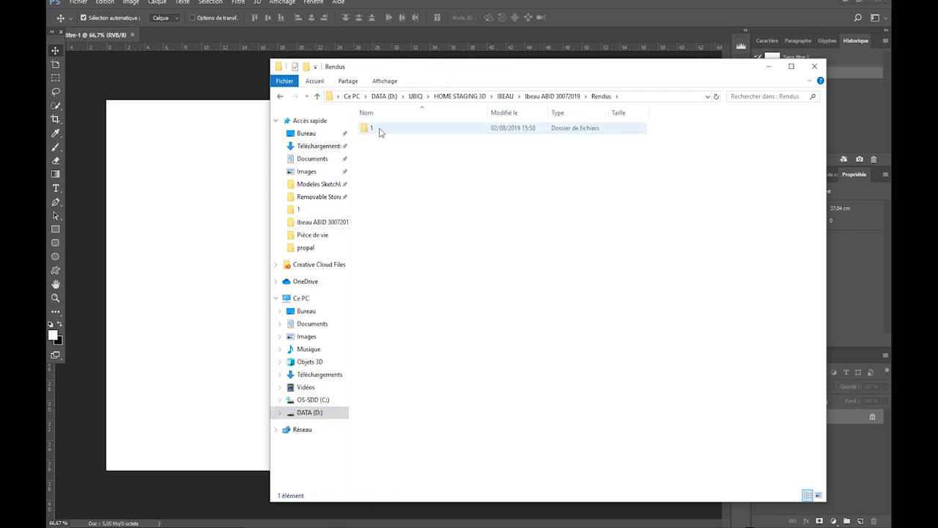
{"action": "double_click", "coordinate": [379, 127]}
{"action": "left_click_drag", "start_coordinate": [445, 154], "coordinate": [242, 34]}
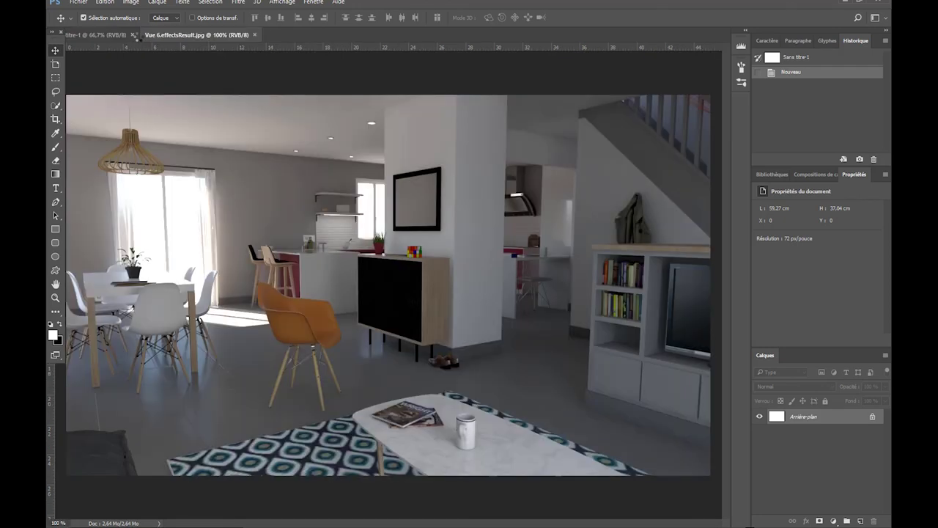
Close the blank untitled document and place vue 6 onto the render as a layer.
{"action": "left_click", "coordinate": [110, 34]}
{"action": "left_click", "coordinate": [131, 34]}
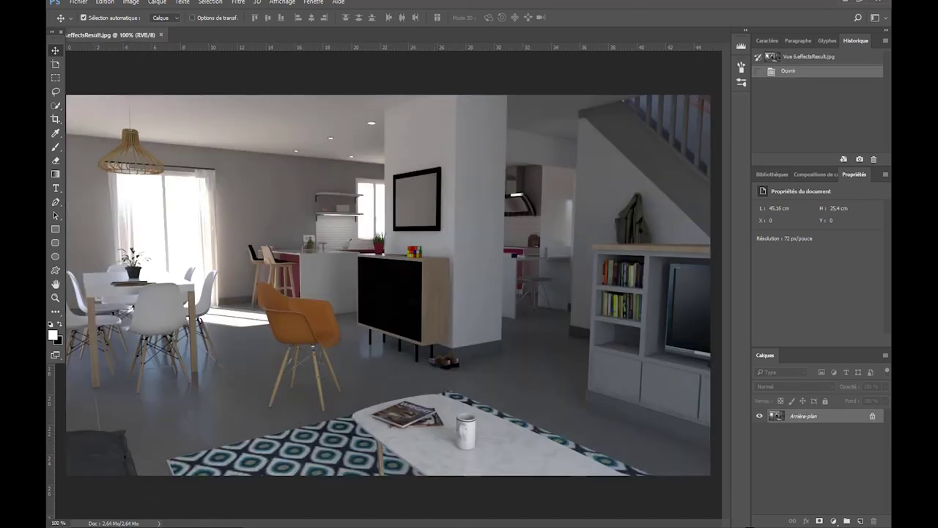
{"action": "key", "text": "alt+Tab"}
{"action": "left_click_drag", "start_coordinate": [559, 146], "coordinate": [197, 218]}
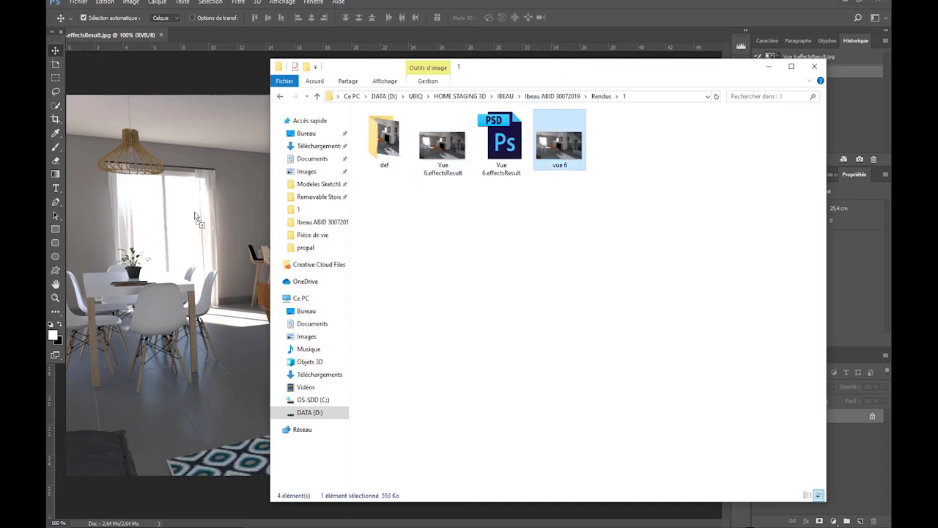
{"action": "key", "text": "Return"}
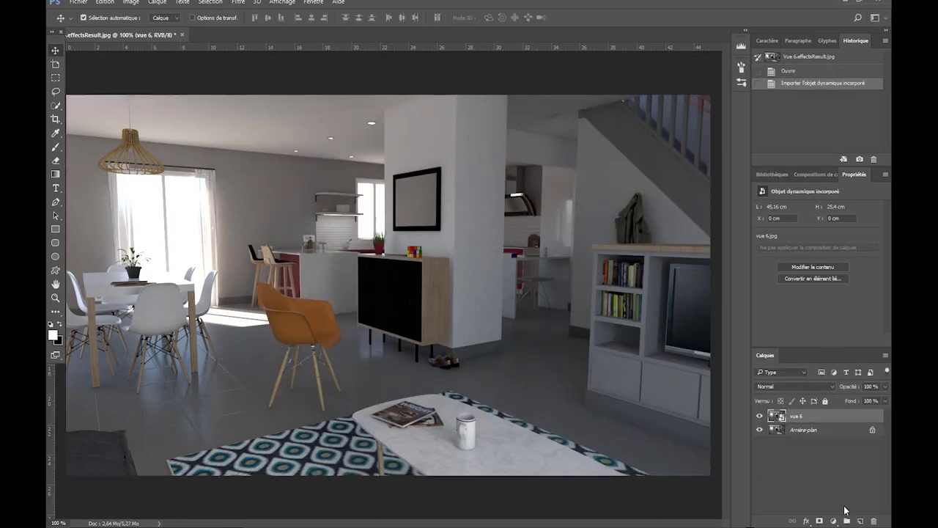
Toggle the vue 6 layer's visibility repeatedly to compare the two renders.
{"action": "left_click", "coordinate": [759, 416]}
{"action": "left_click", "coordinate": [759, 417]}
{"action": "left_click", "coordinate": [760, 416]}
{"action": "left_click", "coordinate": [759, 417]}
{"action": "left_click", "coordinate": [759, 417]}
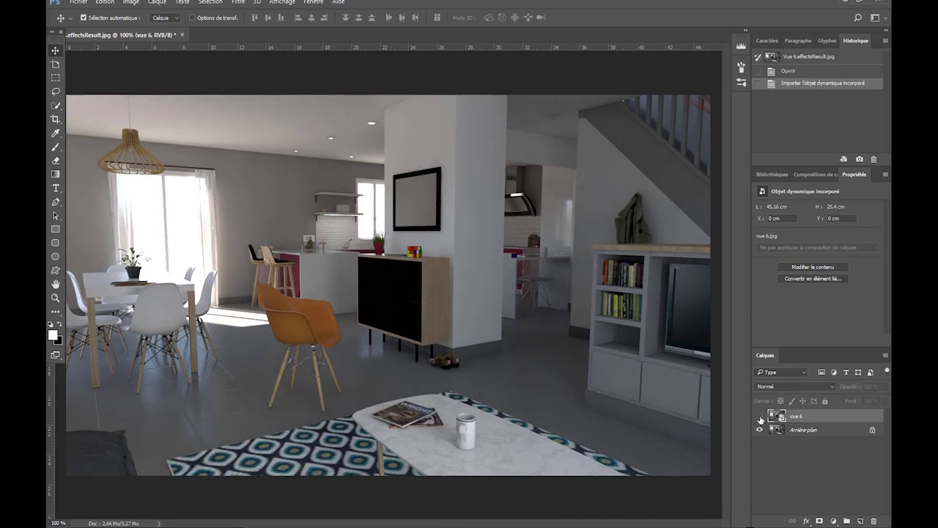
{"action": "left_click", "coordinate": [759, 417]}
{"action": "left_click", "coordinate": [759, 417]}
{"action": "left_click", "coordinate": [759, 417]}
{"action": "left_click", "coordinate": [759, 416]}
Convert the locked background layer into Calque 0 and move it above vue 6.
{"action": "left_click", "coordinate": [759, 416]}
{"action": "double_click", "coordinate": [777, 429]}
{"action": "left_click", "coordinate": [569, 170]}
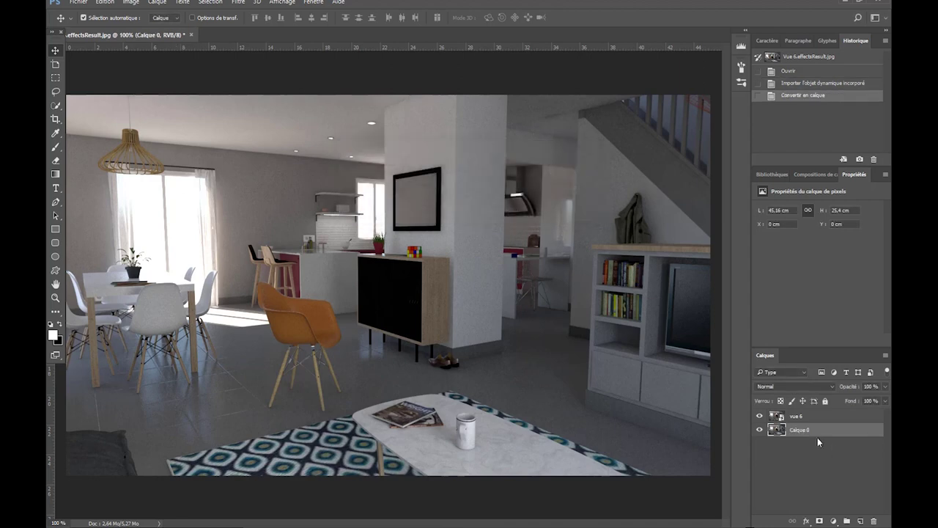
{"action": "left_click_drag", "start_coordinate": [806, 408], "coordinate": [804, 413]}
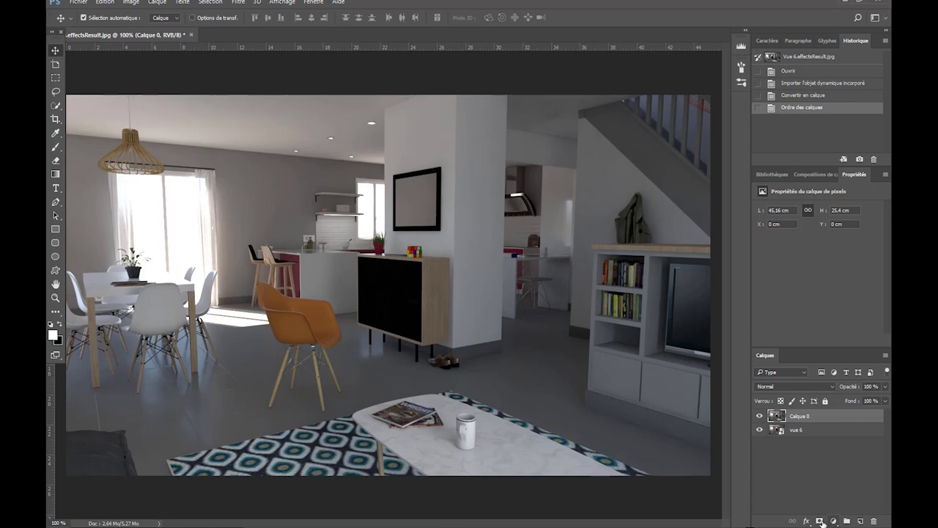
Add a white layer mask to Calque 0 and bring up the Brush tool's presets.
{"action": "left_click", "coordinate": [819, 521]}
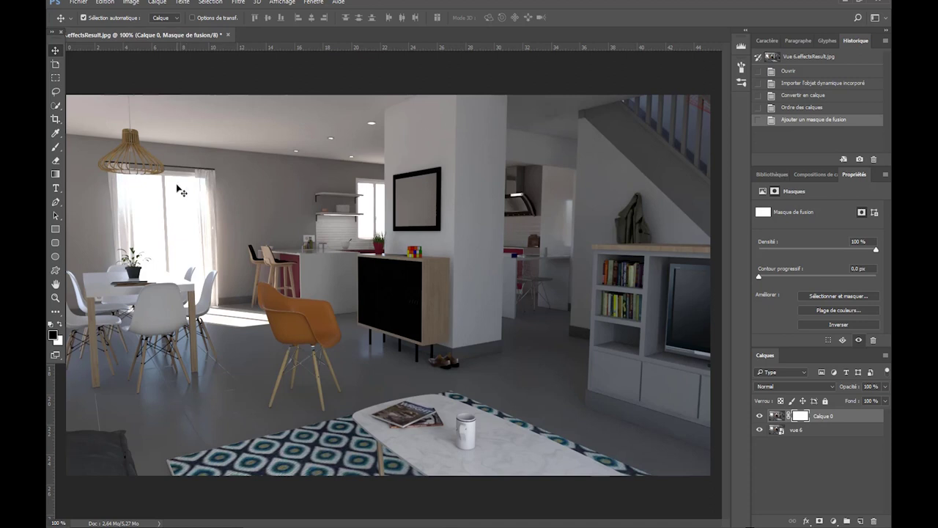
{"action": "left_click", "coordinate": [56, 147]}
{"action": "left_click", "coordinate": [102, 19]}
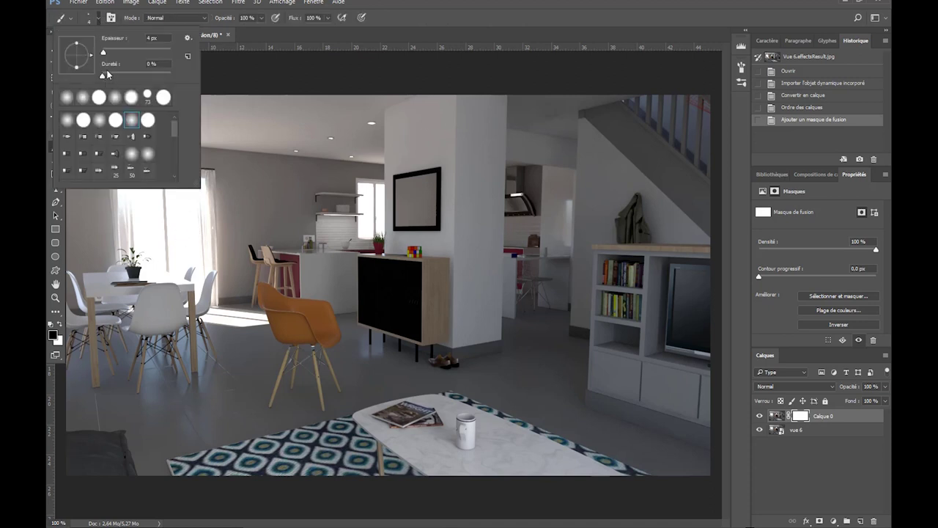
Choose a soft round 171 px brush, try first mask strokes, and revert to the unpainted mask.
{"action": "left_click", "coordinate": [82, 99]}
{"action": "left_click_drag", "start_coordinate": [103, 54], "coordinate": [149, 53]}
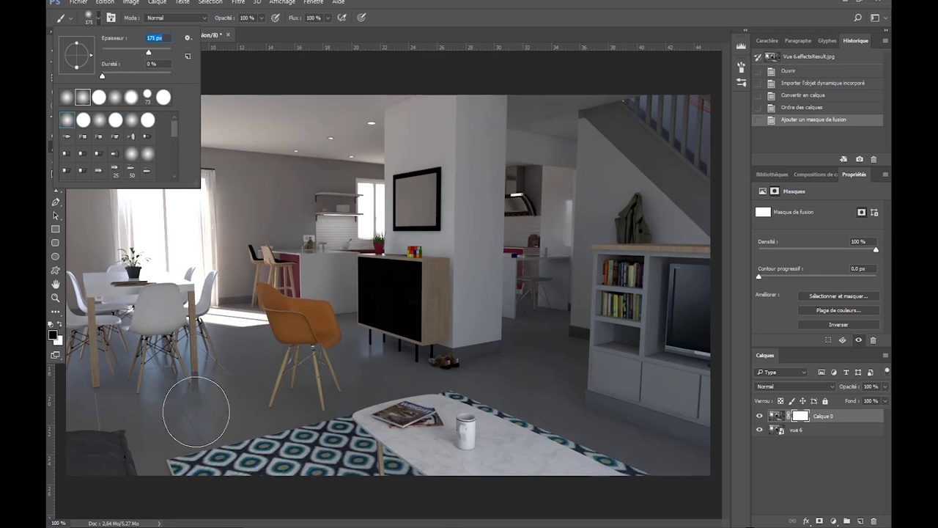
{"action": "left_click_drag", "start_coordinate": [195, 408], "coordinate": [168, 429]}
{"action": "left_click_drag", "start_coordinate": [233, 397], "coordinate": [81, 407]}
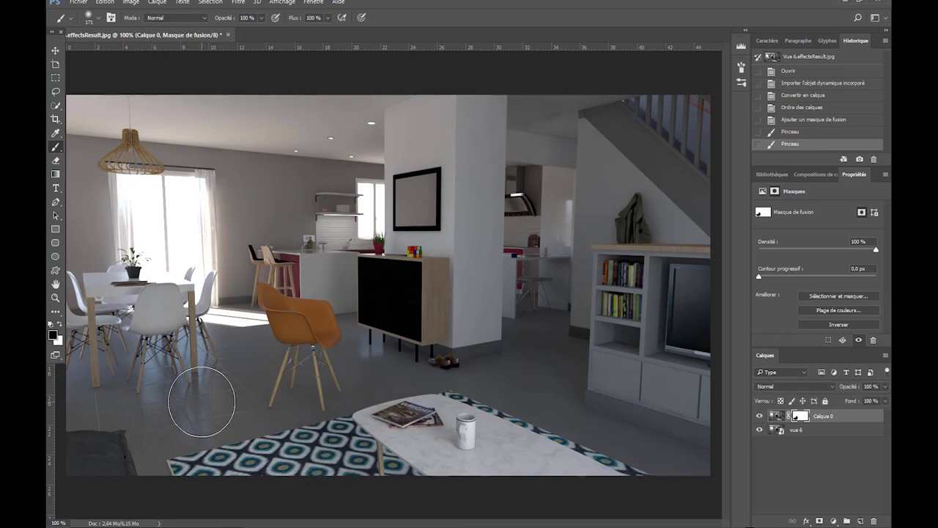
{"action": "key", "text": "ctrl+z"}
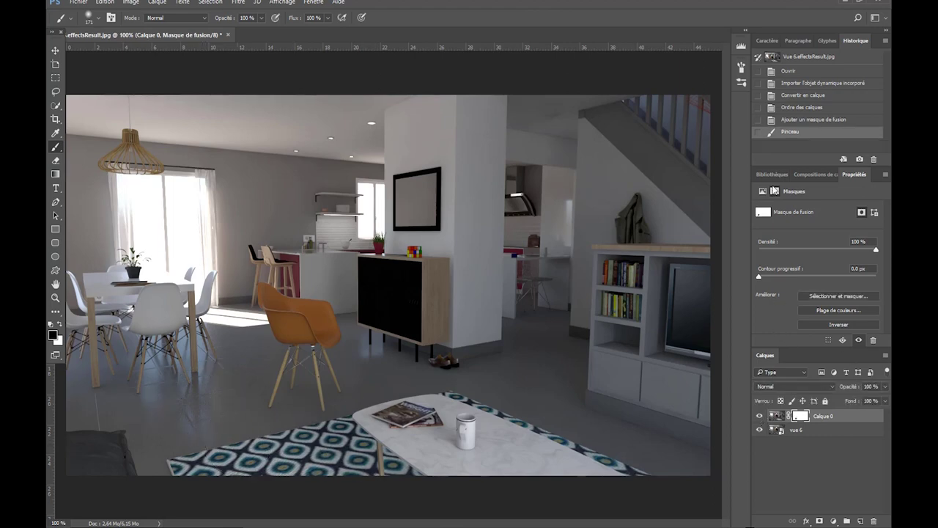
{"action": "left_click", "coordinate": [800, 120]}
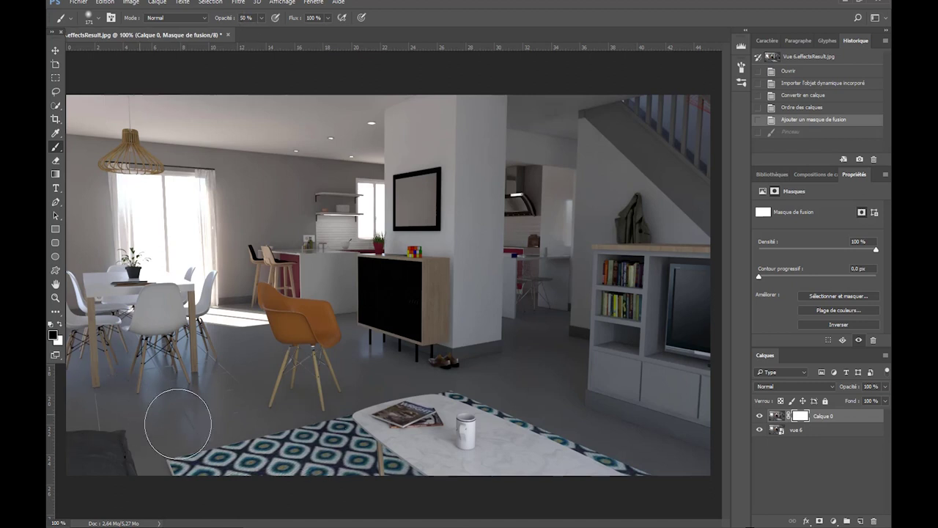
Paint black at 50% opacity over the lower-left floor on Calque 0's mask.
{"action": "mouse_move", "coordinate": [161, 417]}
{"action": "left_mouse_down"}
{"action": "mouse_move", "coordinate": [209, 416]}
{"action": "mouse_move", "coordinate": [190, 428]}
{"action": "left_mouse_up"}
{"action": "left_click_drag", "start_coordinate": [176, 433], "coordinate": [157, 430]}
{"action": "mouse_move", "coordinate": [220, 410]}
{"action": "left_mouse_down"}
{"action": "mouse_move", "coordinate": [241, 345]}
{"action": "mouse_move", "coordinate": [407, 377]}
{"action": "mouse_move", "coordinate": [368, 338]}
{"action": "mouse_move", "coordinate": [513, 376]}
{"action": "mouse_move", "coordinate": [549, 322]}
{"action": "left_mouse_up"}
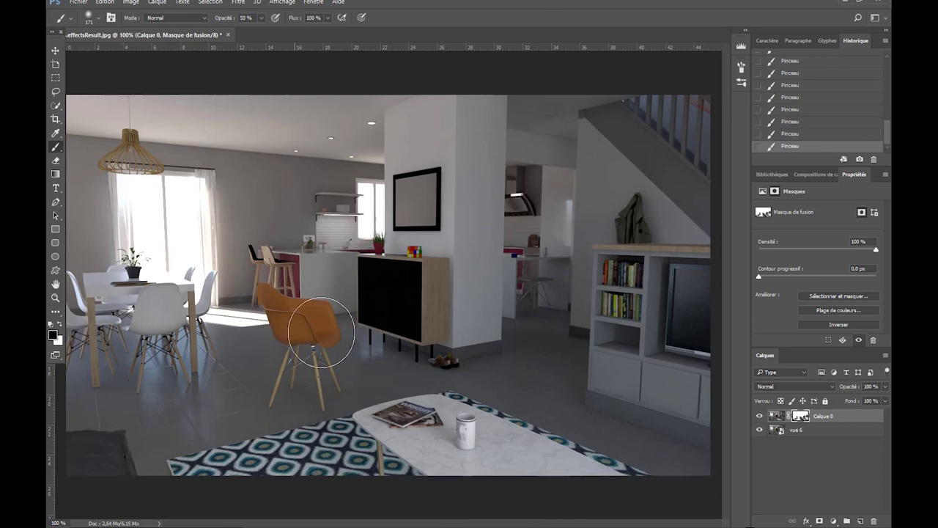
{"action": "mouse_move", "coordinate": [315, 521]}
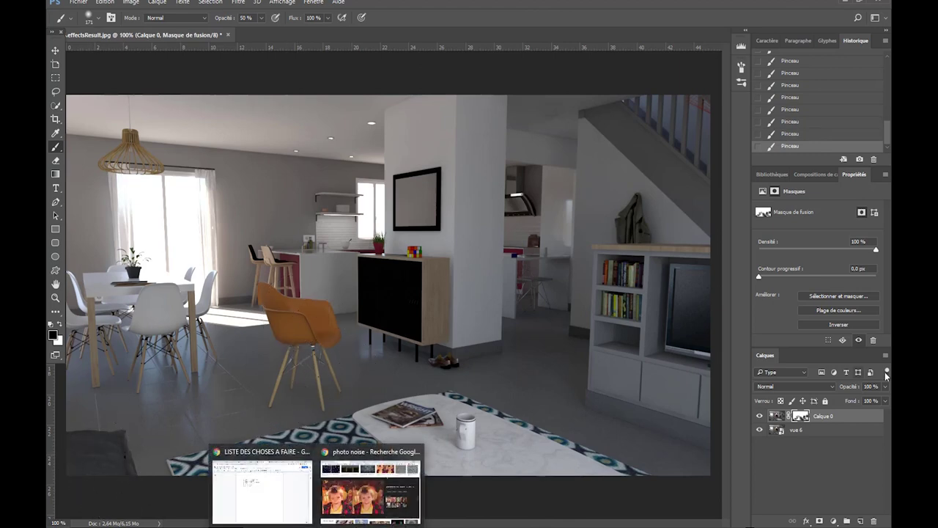
Compare the originally opened image with the latest mask-painting state in History.
{"action": "mouse_move", "coordinate": [888, 132]}
{"action": "left_mouse_down"}
{"action": "mouse_move", "coordinate": [880, 59]}
{"action": "mouse_move", "coordinate": [888, 134]}
{"action": "left_mouse_up"}
{"action": "left_click", "coordinate": [791, 73]}
{"action": "left_click", "coordinate": [795, 146]}
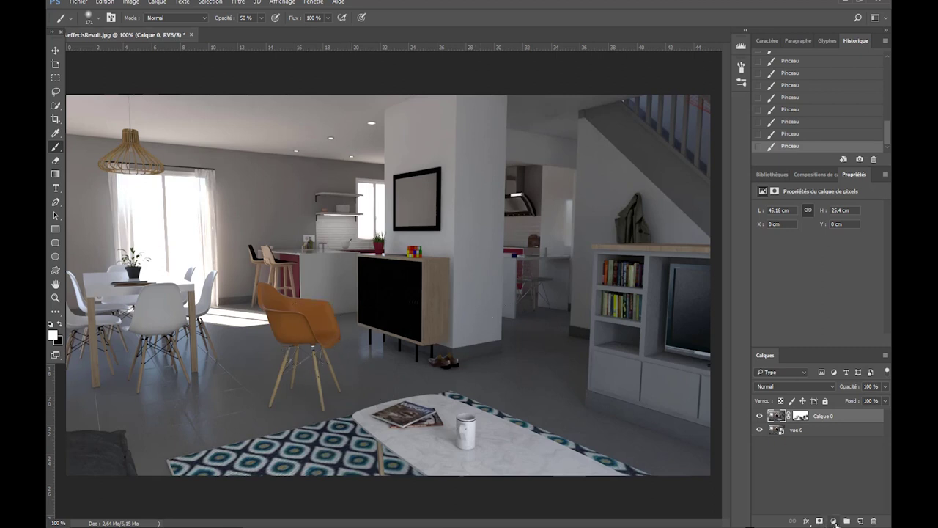
Add a Levels adjustment layer with white input 232 and midtones 0.96.
{"action": "left_click", "coordinate": [834, 521]}
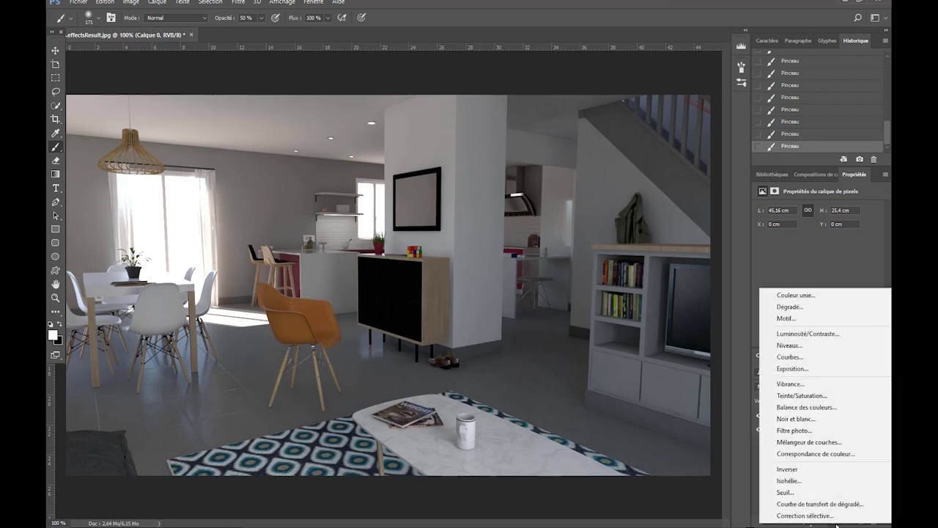
{"action": "left_click", "coordinate": [833, 521]}
{"action": "left_click", "coordinate": [834, 521]}
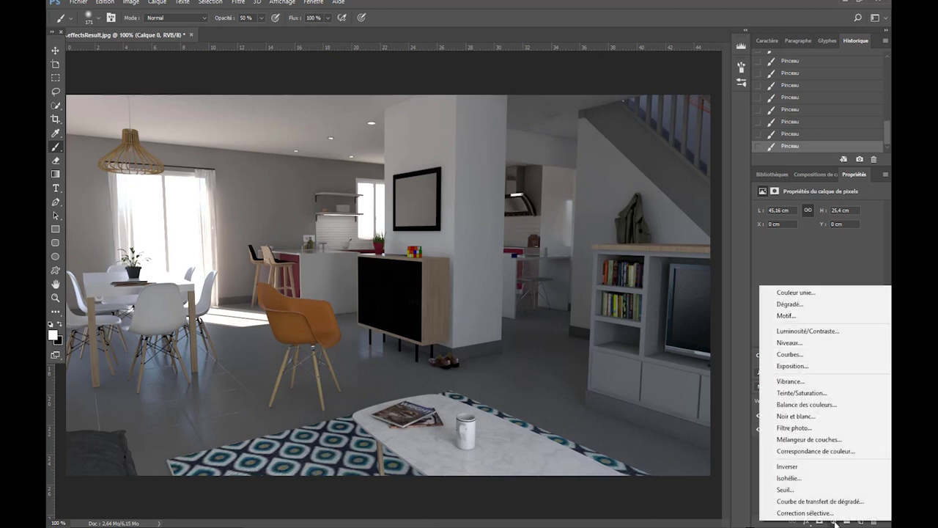
{"action": "left_click", "coordinate": [789, 342]}
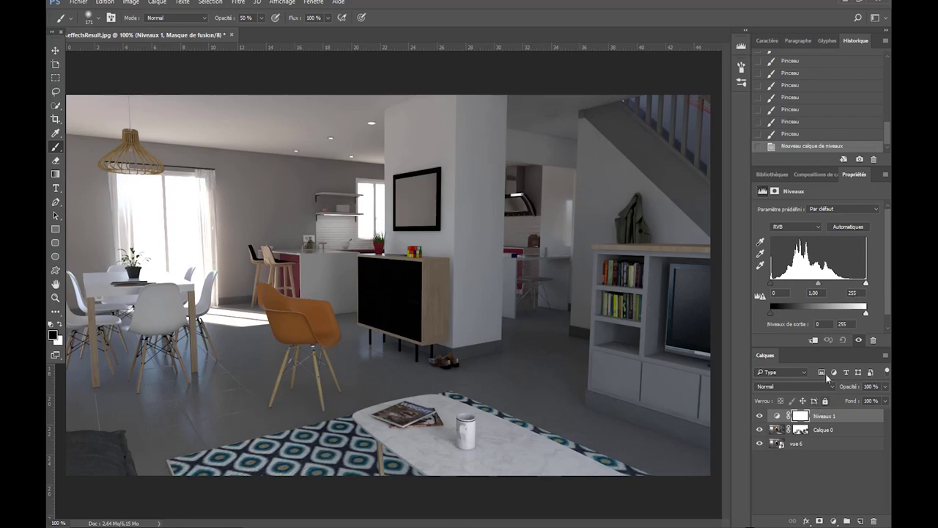
{"action": "left_click_drag", "start_coordinate": [866, 283], "coordinate": [864, 285]}
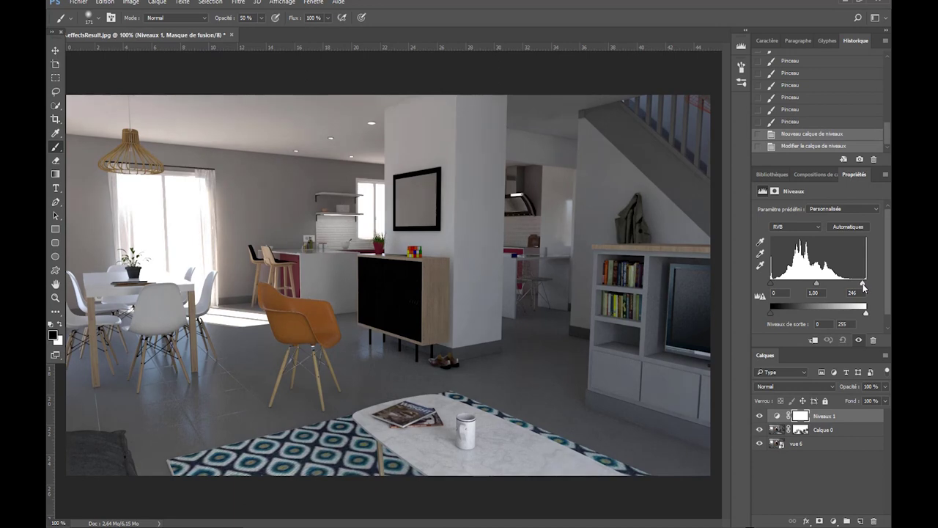
{"action": "left_click_drag", "start_coordinate": [863, 285], "coordinate": [814, 285]}
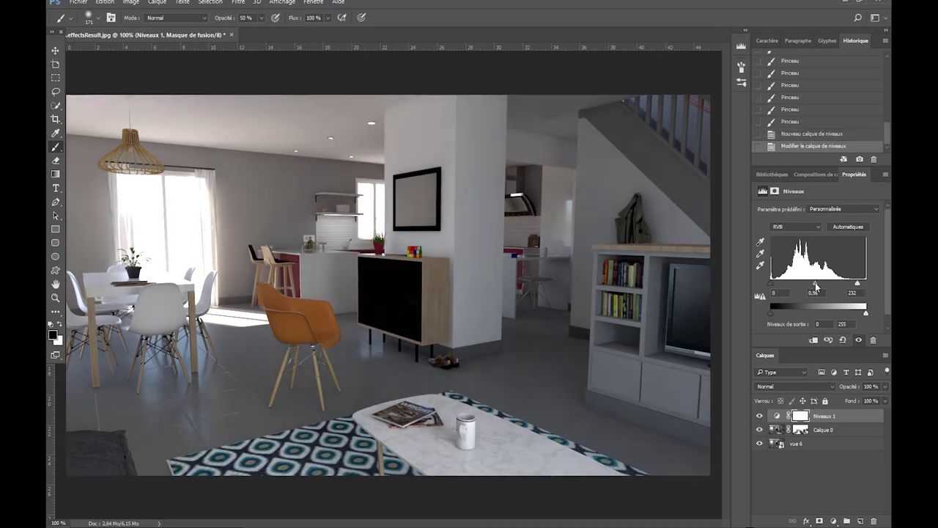
Toggle Niveaux 1 on and off to compare before and after, then deselect layers.
{"action": "left_click", "coordinate": [759, 416]}
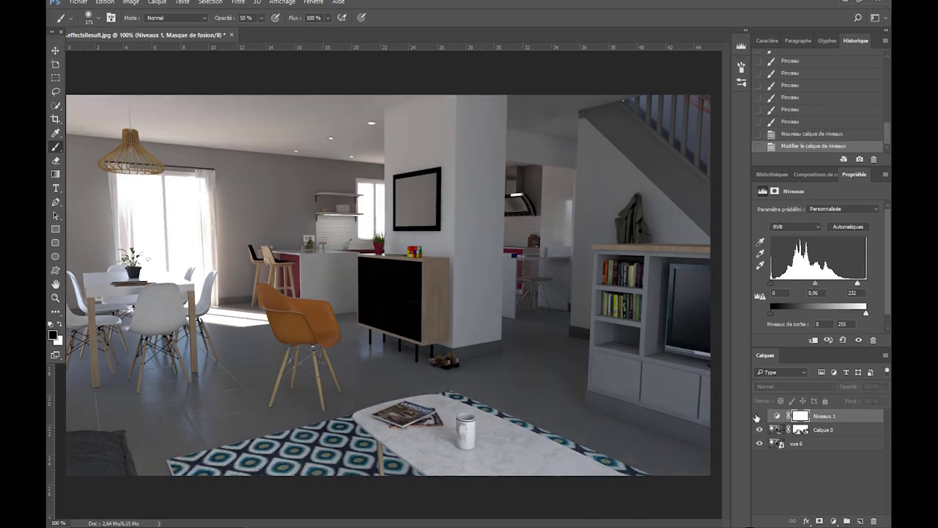
{"action": "left_click", "coordinate": [758, 415]}
{"action": "left_click", "coordinate": [758, 415]}
{"action": "left_click", "coordinate": [758, 415]}
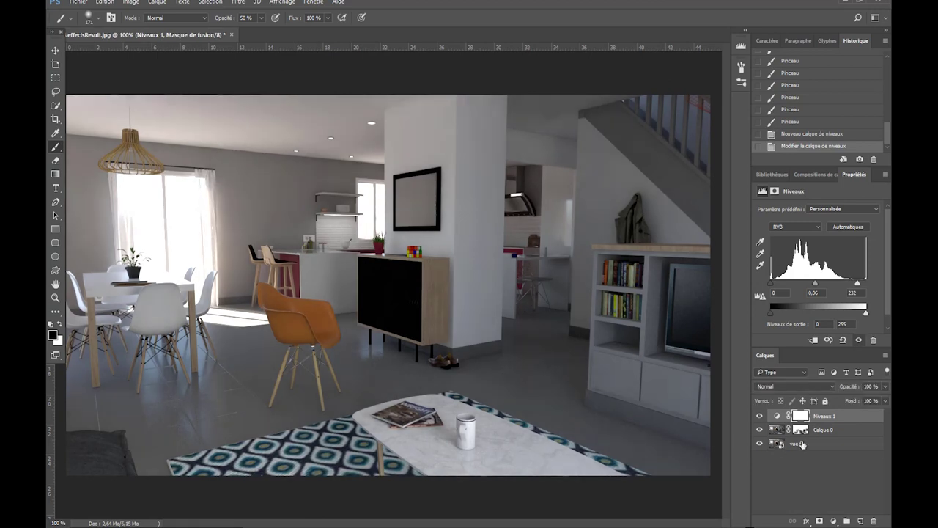
{"action": "left_click", "coordinate": [818, 475]}
Duplicate the vue 6 layer and move vue 6 copie to the top of the stack.
{"action": "left_click", "coordinate": [806, 446]}
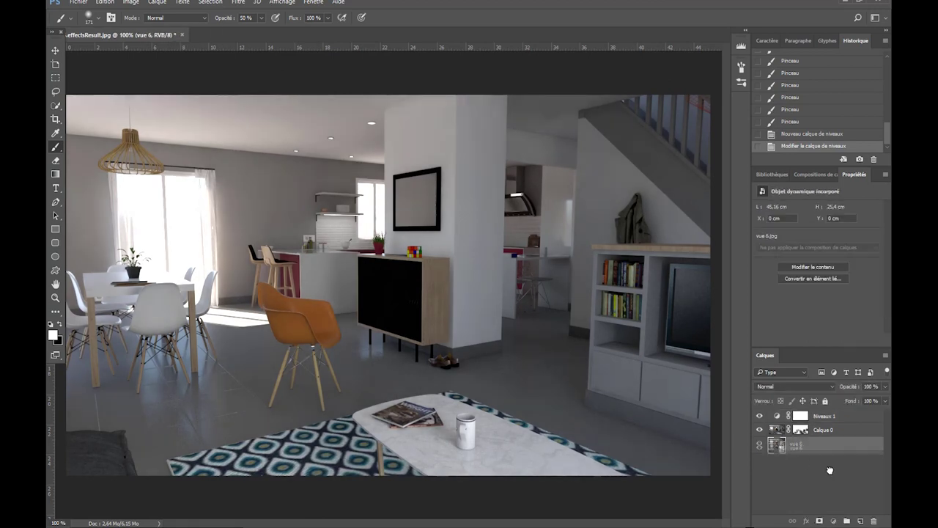
{"action": "left_click_drag", "start_coordinate": [806, 445], "coordinate": [860, 520]}
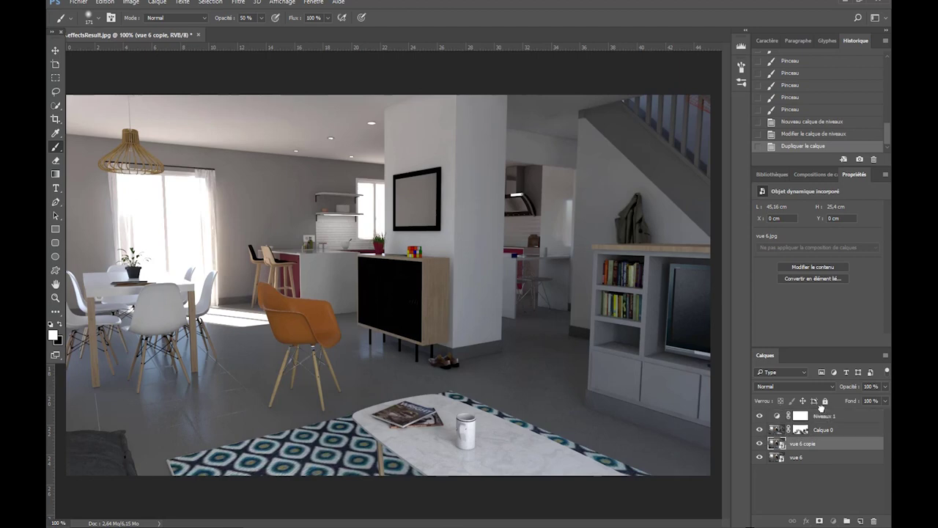
{"action": "left_click_drag", "start_coordinate": [817, 442], "coordinate": [822, 415]}
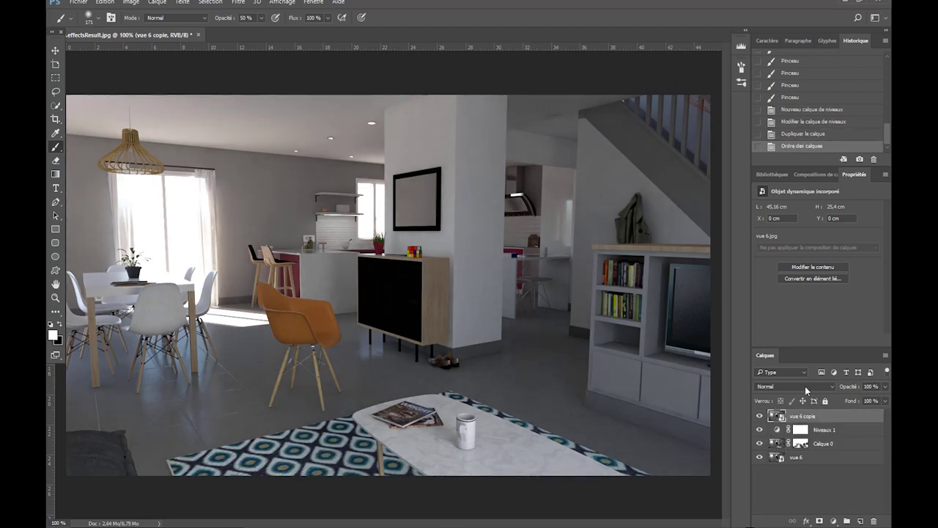
Set vue 6 copie's blend mode to Lumière crue and lower its opacity.
{"action": "left_click", "coordinate": [804, 385]}
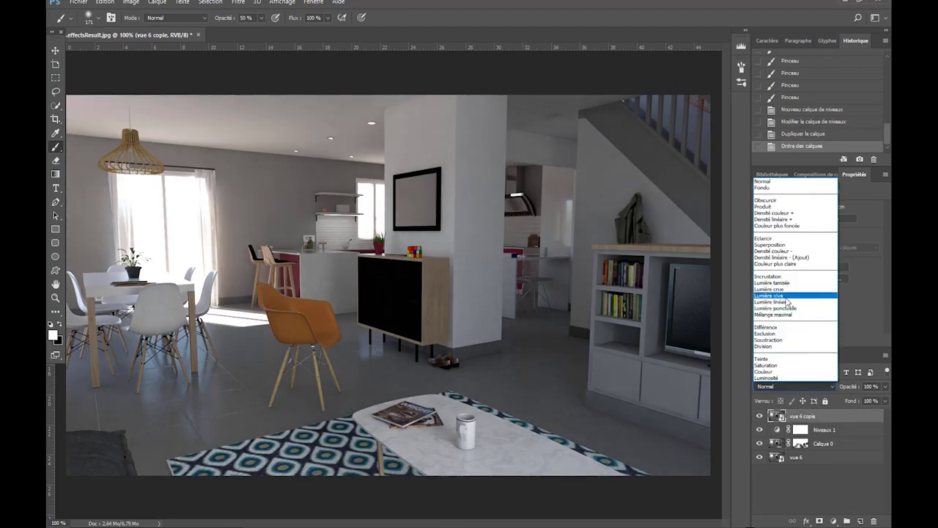
{"action": "left_click", "coordinate": [750, 390]}
{"action": "left_click", "coordinate": [786, 386]}
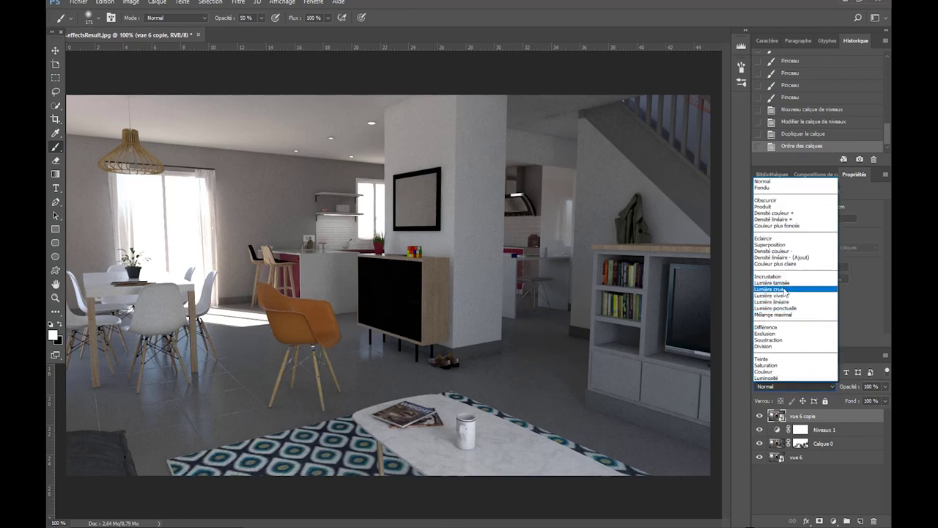
{"action": "left_click", "coordinate": [790, 296]}
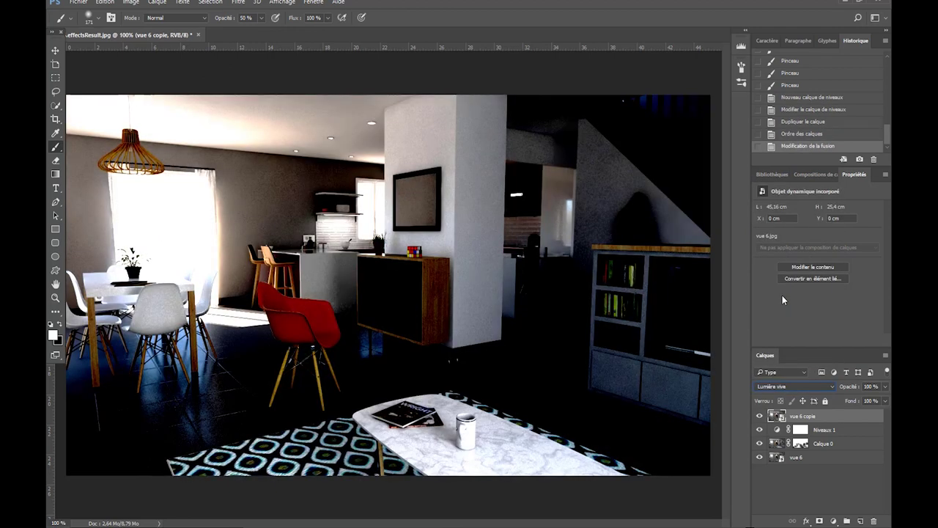
{"action": "left_click", "coordinate": [772, 386]}
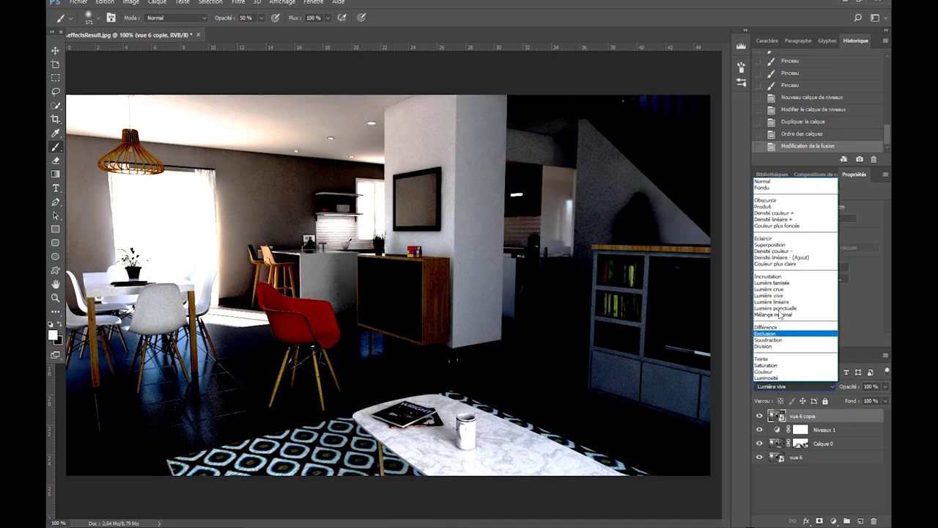
{"action": "left_click", "coordinate": [780, 290]}
{"action": "left_click_drag", "start_coordinate": [853, 392], "coordinate": [841, 399]}
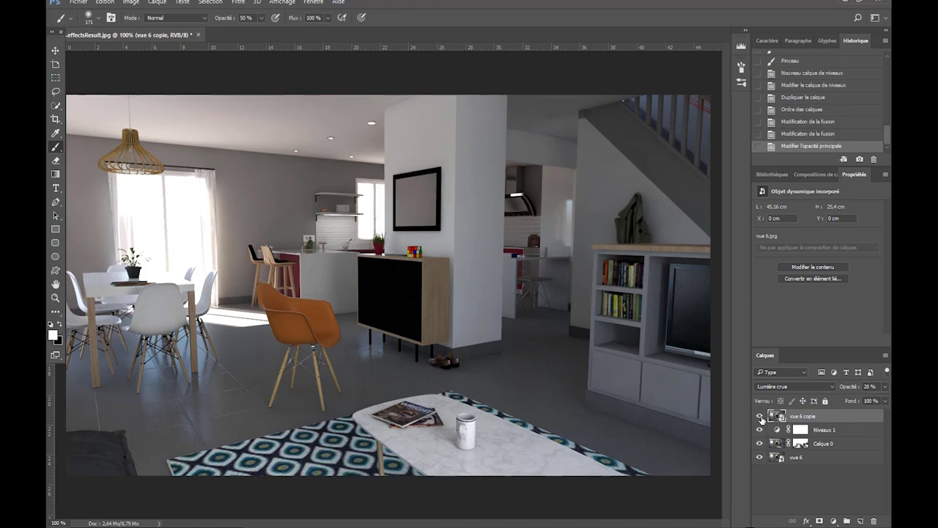
Set vue 6 copie's opacity to 10%, toggling its visibility to compare the effect.
{"action": "left_click", "coordinate": [759, 417]}
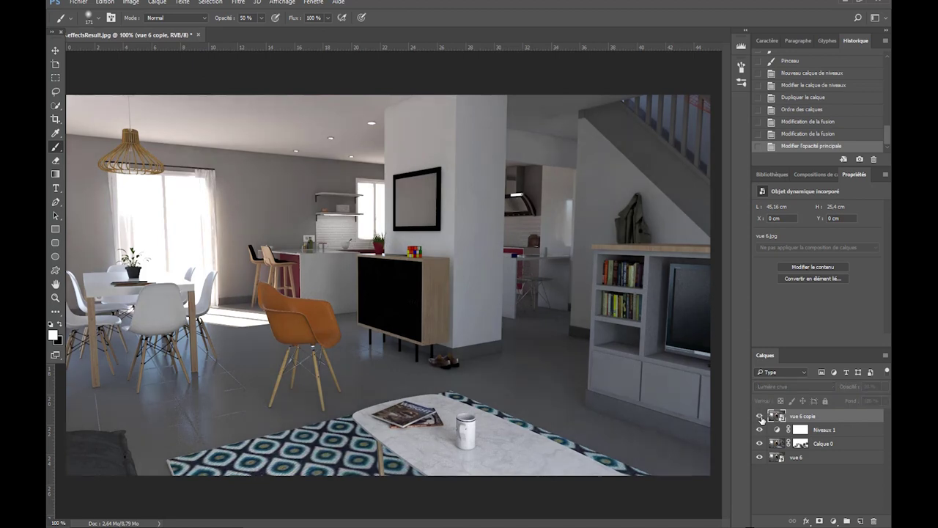
{"action": "left_click", "coordinate": [760, 417]}
{"action": "left_click", "coordinate": [760, 417]}
{"action": "left_click", "coordinate": [760, 416]}
{"action": "left_click", "coordinate": [760, 416]}
{"action": "left_click", "coordinate": [760, 417]}
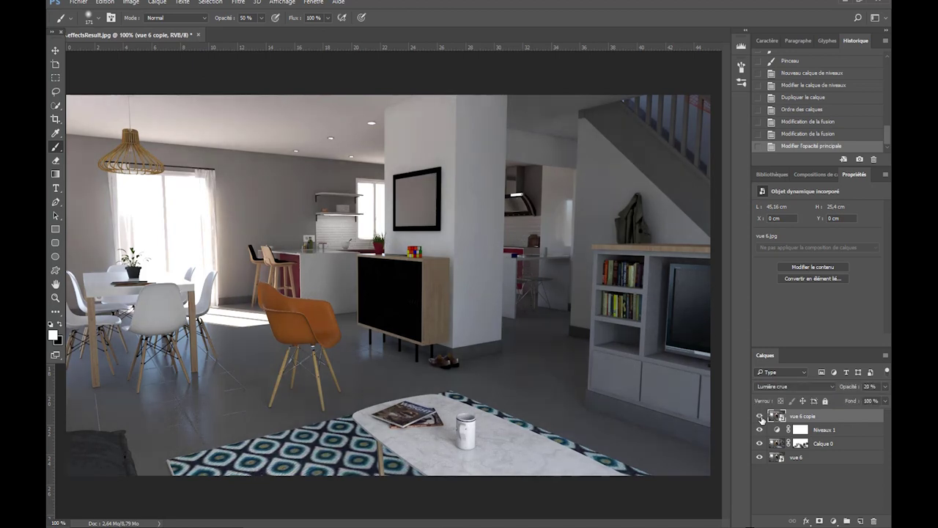
{"action": "type", "text": "10"}
{"action": "key", "text": "Return"}
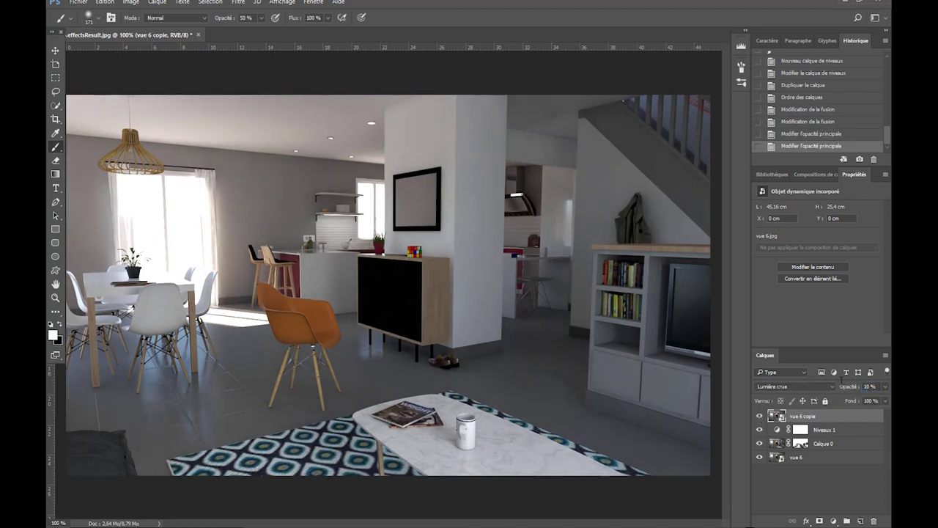
{"action": "left_click", "coordinate": [760, 416]}
{"action": "left_click", "coordinate": [760, 416]}
{"action": "left_click", "coordinate": [238, 2]}
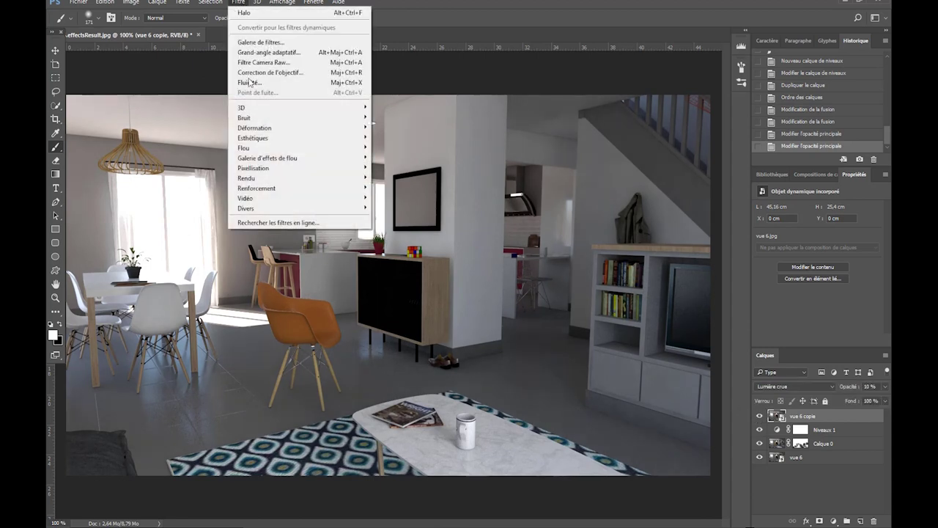
{"action": "mouse_move", "coordinate": [246, 178]}
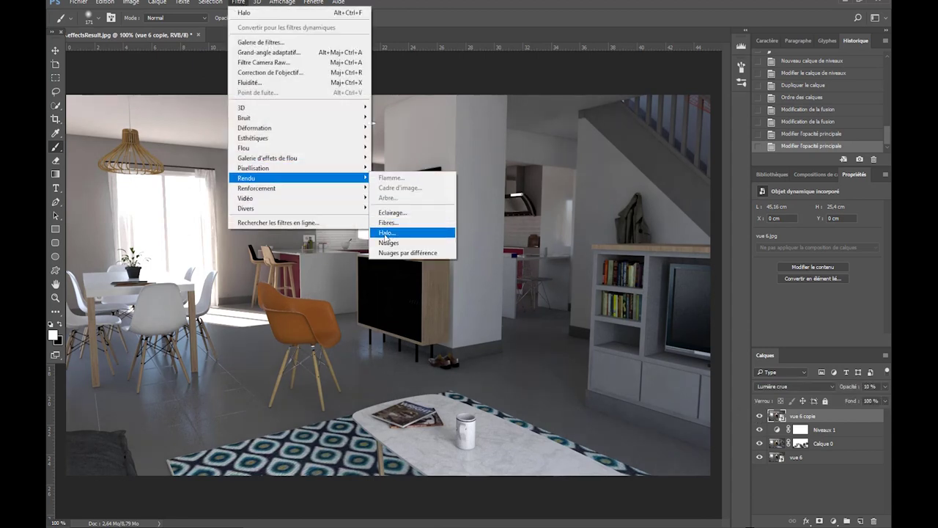
Apply a Halo lens flare to vue 6 copie, repositioning the flare in the preview.
{"action": "left_click", "coordinate": [387, 231]}
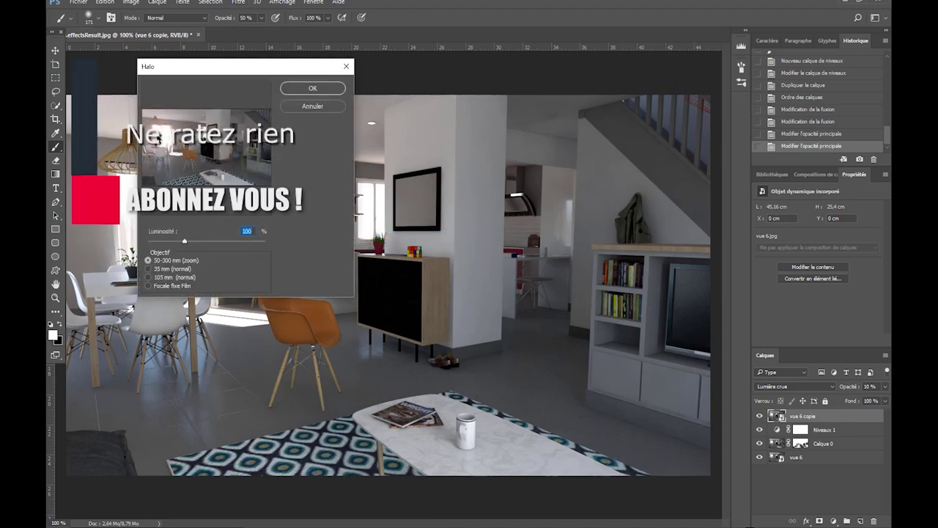
{"action": "left_click", "coordinate": [168, 137]}
{"action": "left_click", "coordinate": [317, 88]}
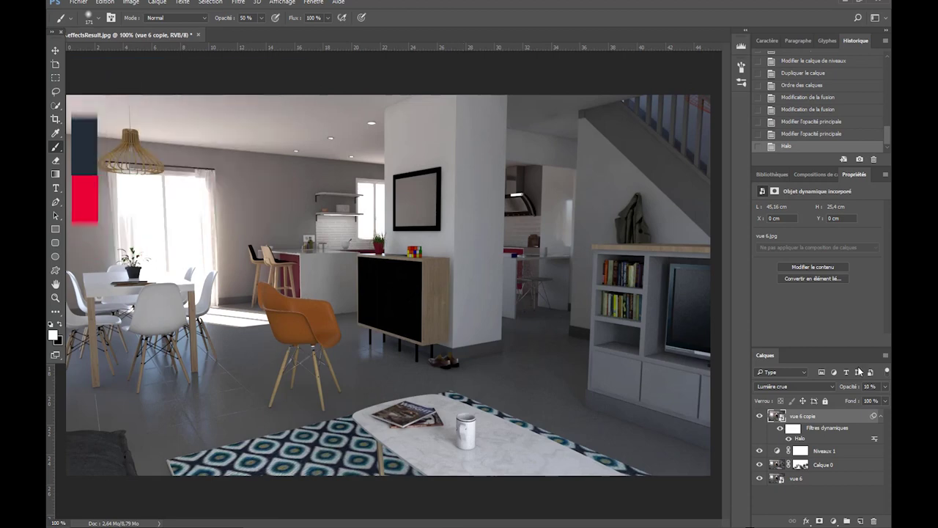
Toggle vue 6 copie off and on to check the flare's effect.
{"action": "left_click", "coordinate": [759, 415]}
{"action": "left_click", "coordinate": [760, 417]}
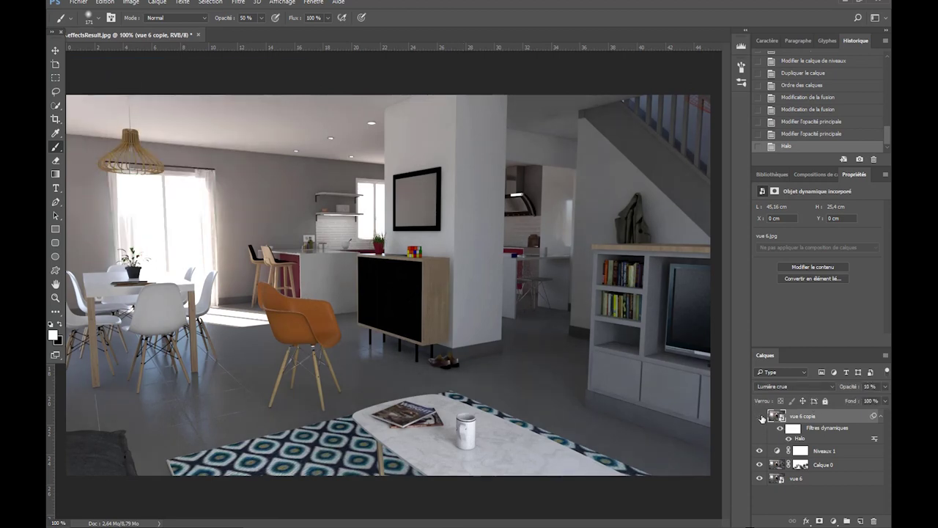
{"action": "left_click", "coordinate": [760, 416]}
{"action": "left_click", "coordinate": [760, 416]}
Paint Calque 0's mask over the dining area and the floor near the cabinet.
{"action": "left_click", "coordinate": [800, 465]}
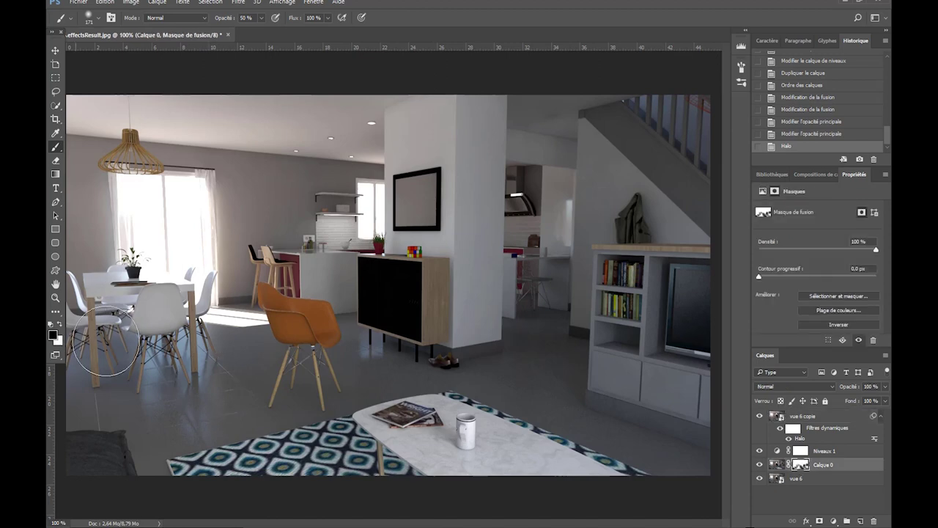
{"action": "mouse_move", "coordinate": [205, 371]}
{"action": "left_mouse_down"}
{"action": "mouse_move", "coordinate": [124, 374]}
{"action": "mouse_move", "coordinate": [94, 388]}
{"action": "mouse_move", "coordinate": [204, 353]}
{"action": "mouse_move", "coordinate": [230, 360]}
{"action": "mouse_move", "coordinate": [118, 383]}
{"action": "left_mouse_up"}
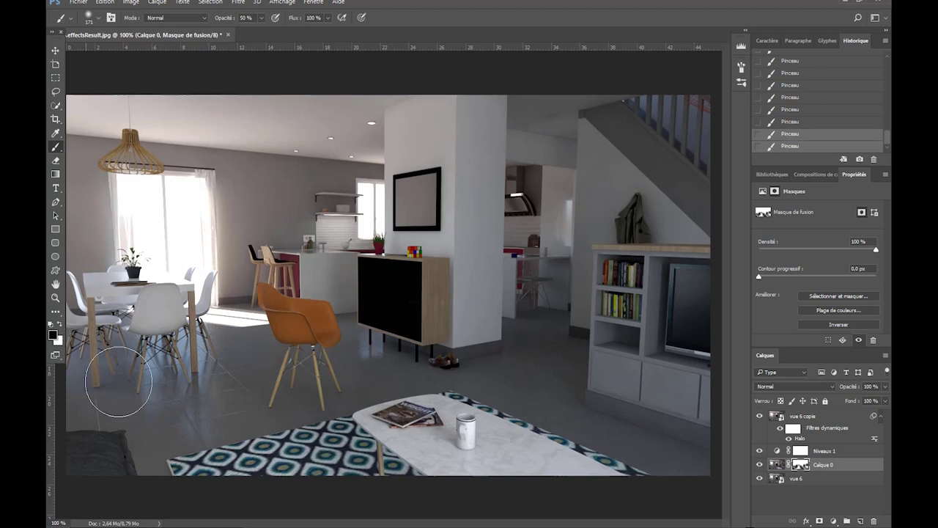
{"action": "left_click_drag", "start_coordinate": [366, 356], "coordinate": [395, 366]}
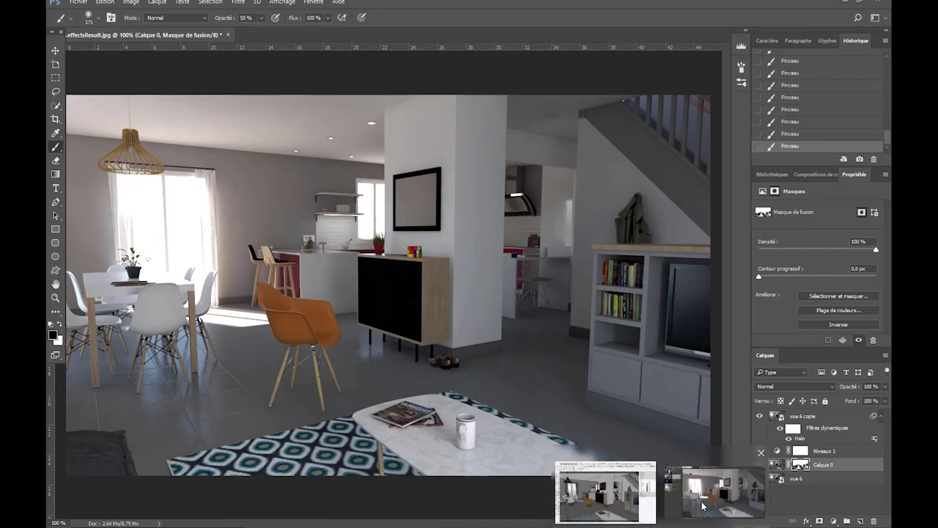
Compare against the original V-Ray render in the frame buffer, then return to Photoshop.
{"action": "left_click", "coordinate": [702, 506]}
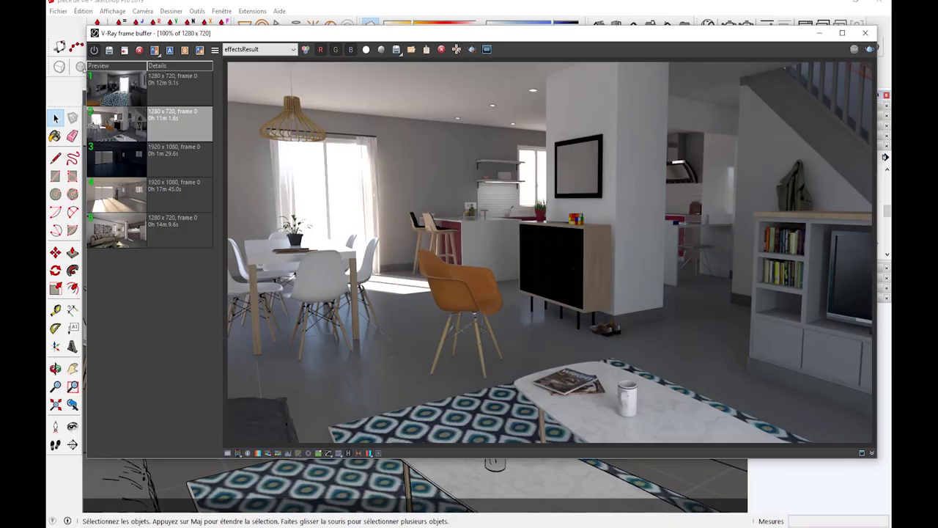
{"action": "key", "text": "alt+Tab"}
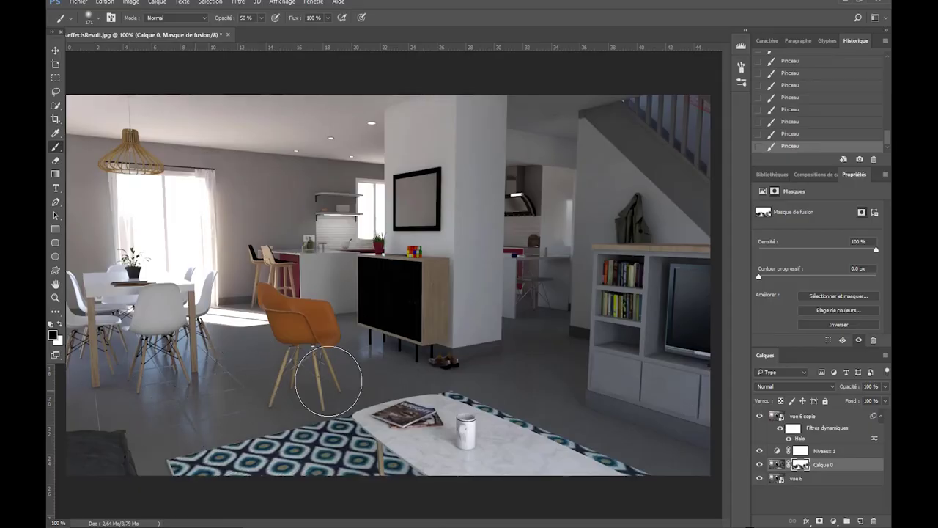
{"action": "left_click", "coordinate": [77, 2]}
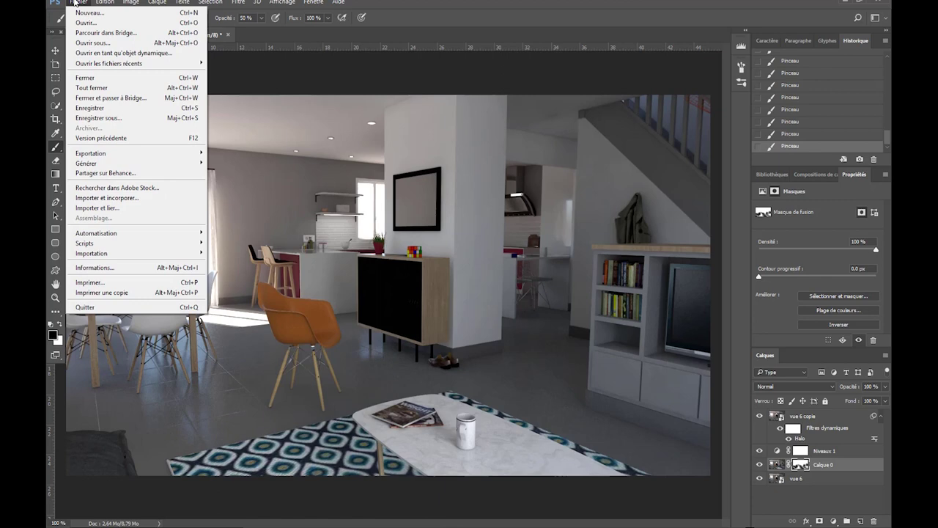
Save the composite to the Desktop as JPEG 'Vue 6.effectsResult' at quality 11.
{"action": "left_click", "coordinate": [99, 118]}
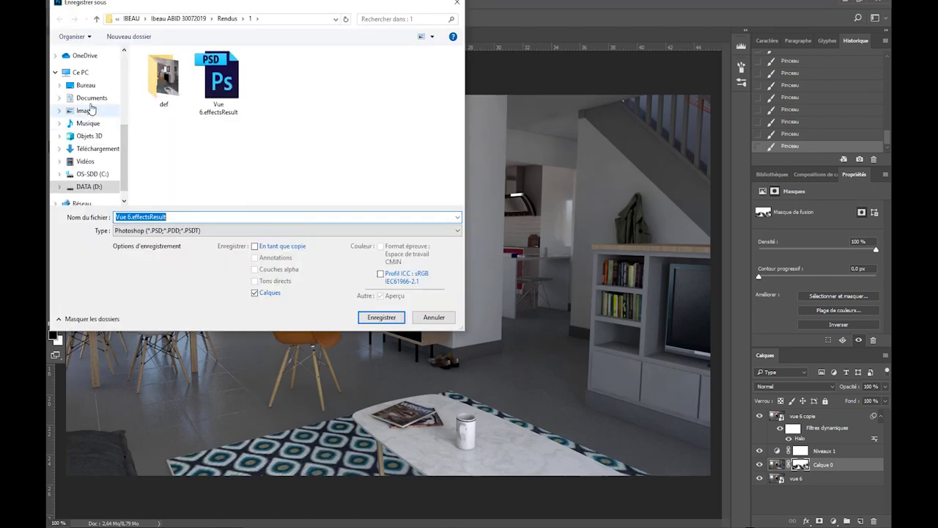
{"action": "left_click", "coordinate": [86, 85]}
{"action": "left_click", "coordinate": [169, 230]}
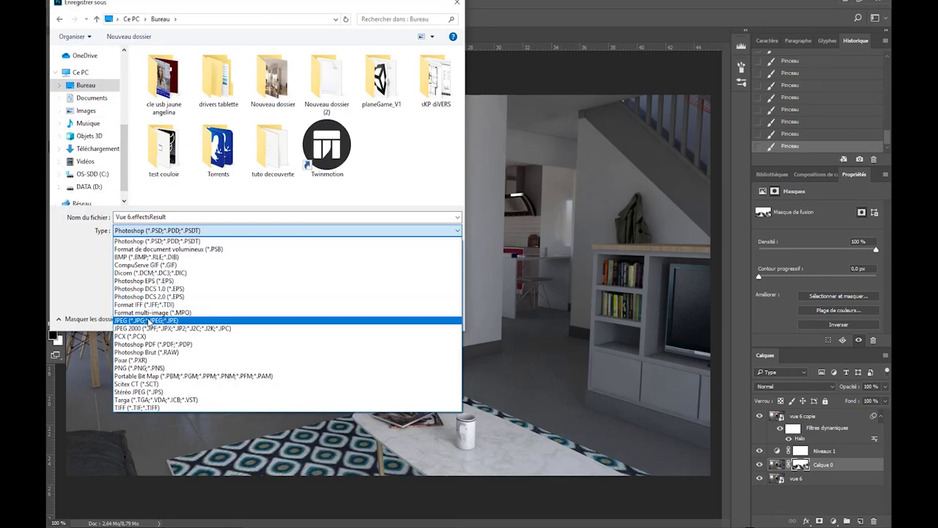
{"action": "left_click", "coordinate": [147, 321]}
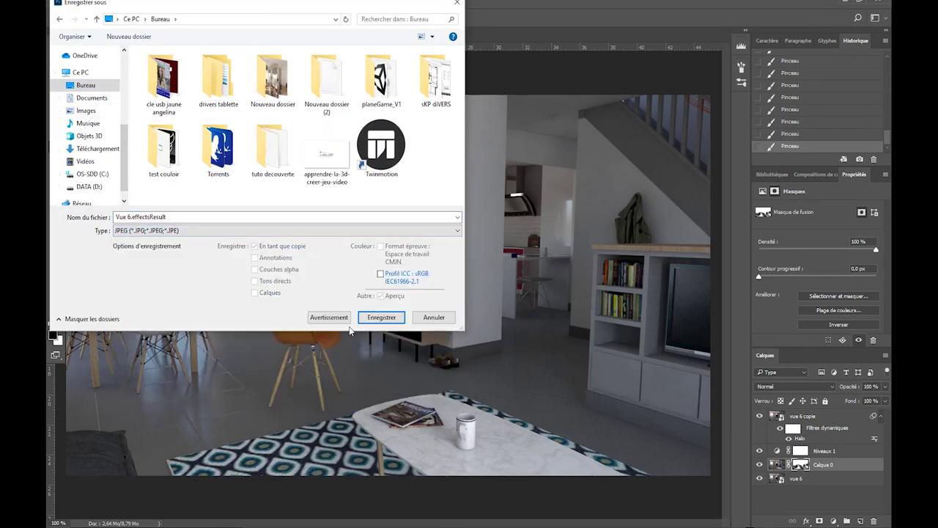
{"action": "left_click", "coordinate": [385, 316]}
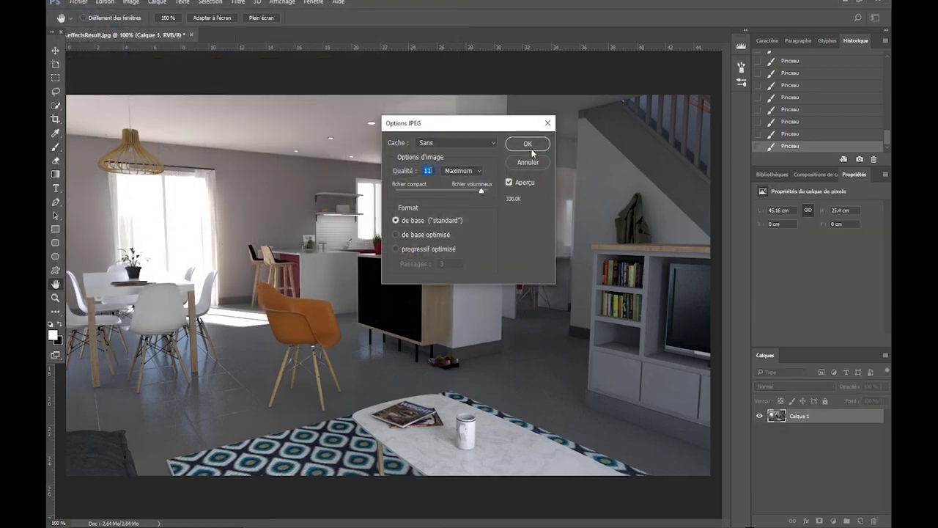
{"action": "left_click", "coordinate": [529, 146]}
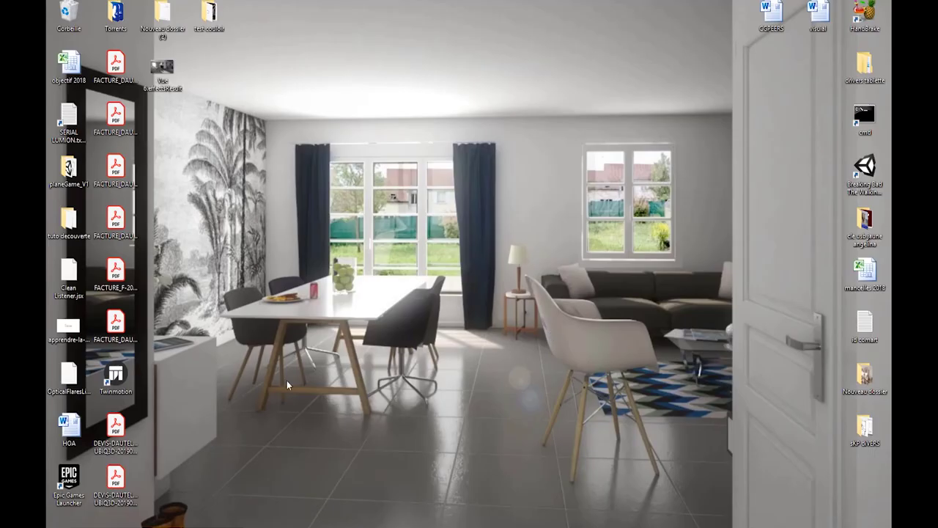
Open Vue 6.effectsResult.jpg from the desktop in Photos to view the finished render.
{"action": "double_click", "coordinate": [162, 72]}
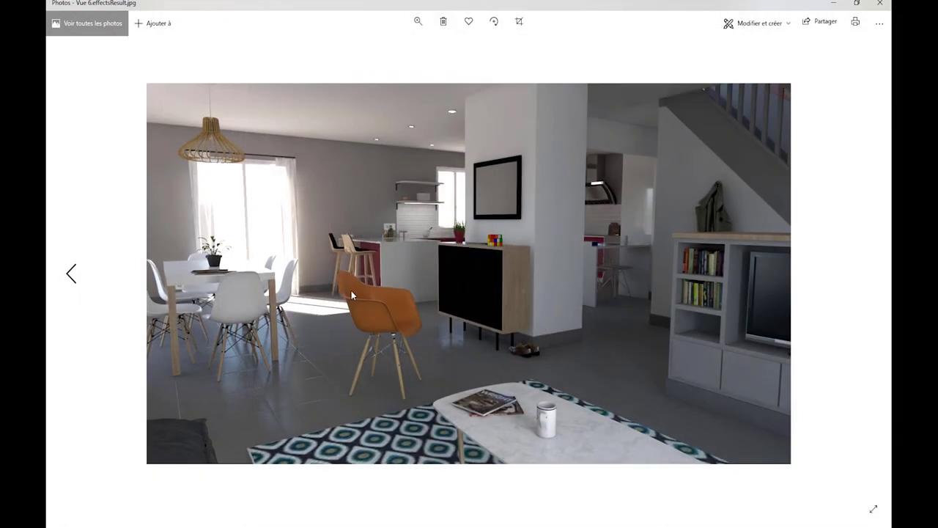
{"action": "right_click", "coordinate": [351, 290]}
{"action": "left_click", "coordinate": [527, 398]}
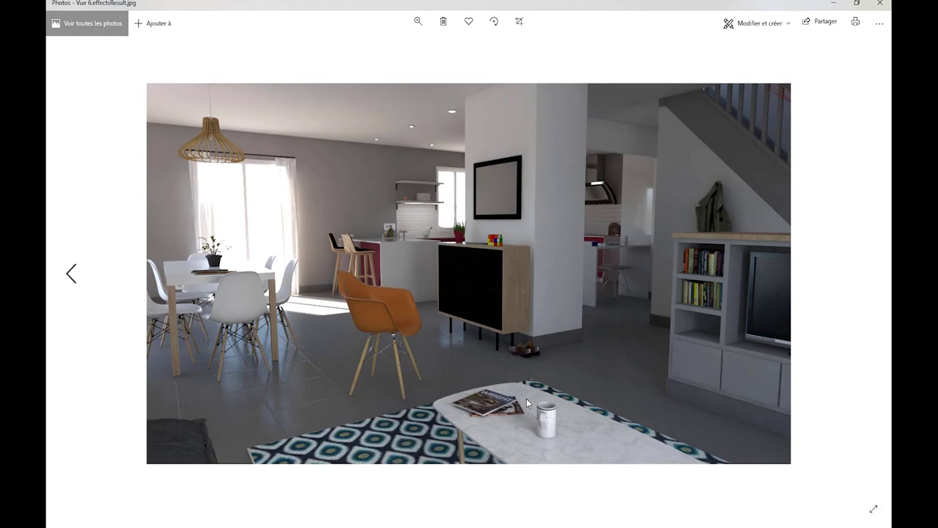